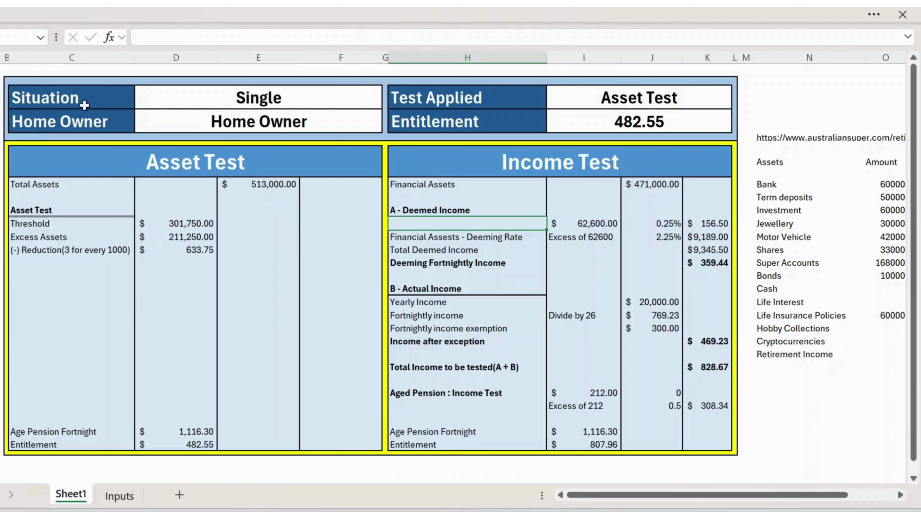
Step: Change Situation to 'A couple, combined' using its dropdown
left_click(252, 104)
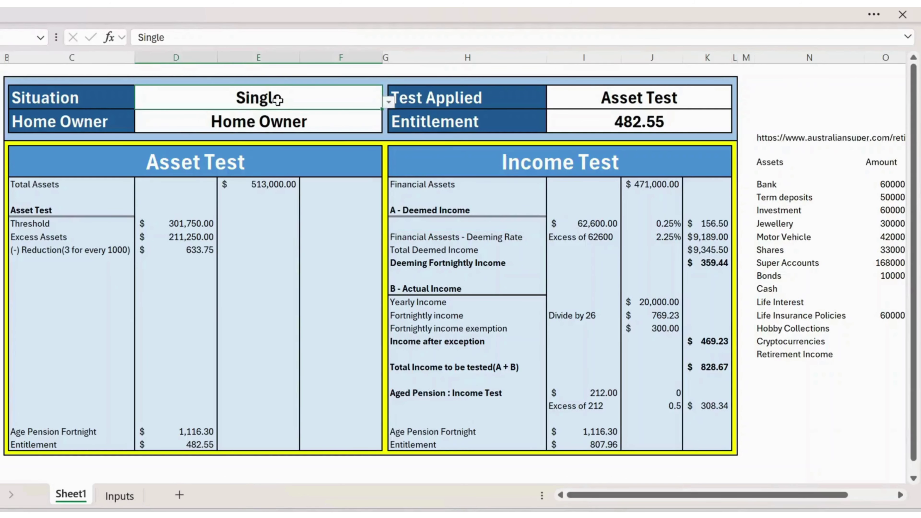
left_click(389, 103)
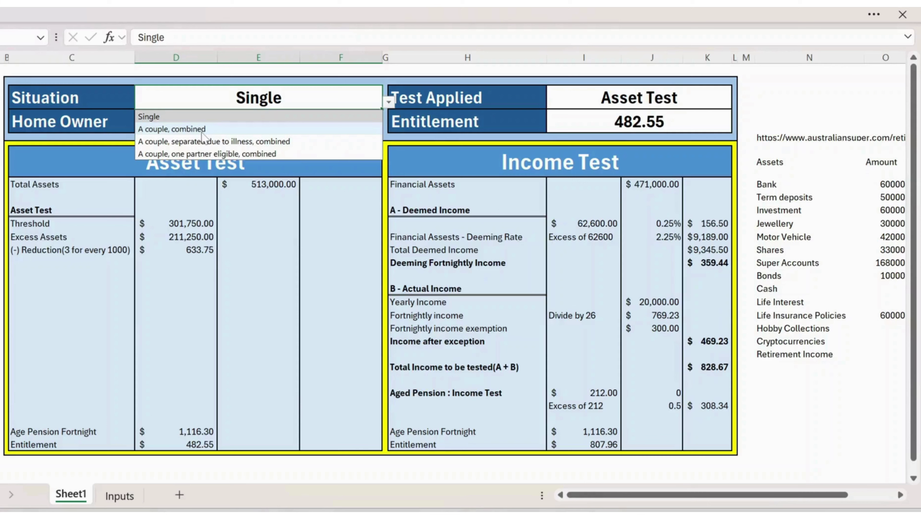
left_click(186, 130)
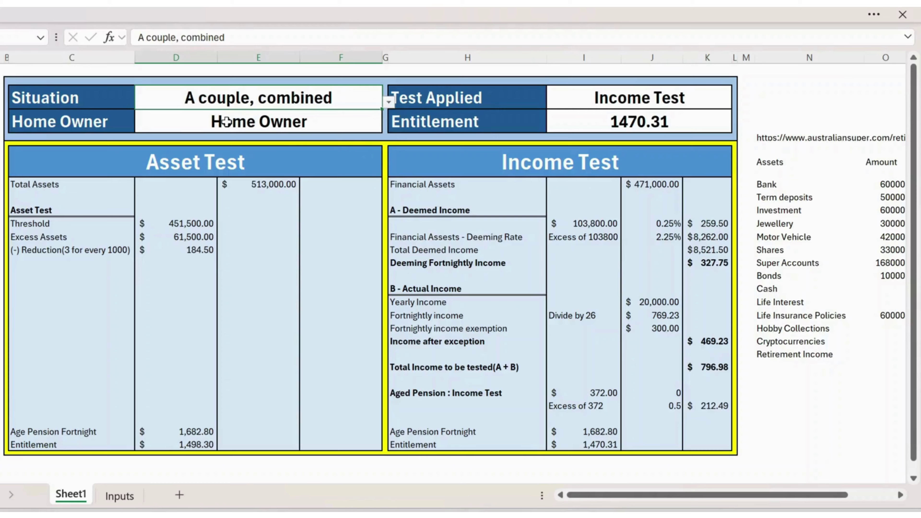
Step: Set Home Owner to Non-Home Owner, then undo to restore Home Owner
left_click(294, 124)
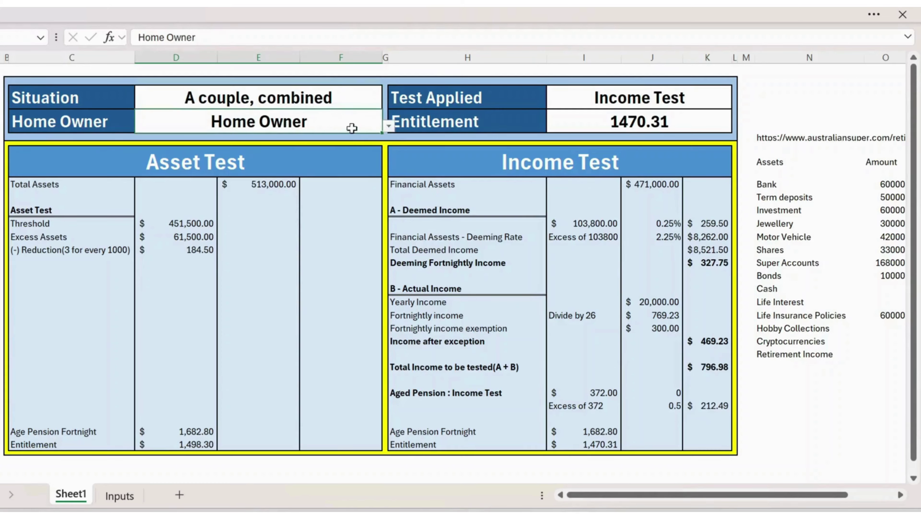
left_click(388, 126)
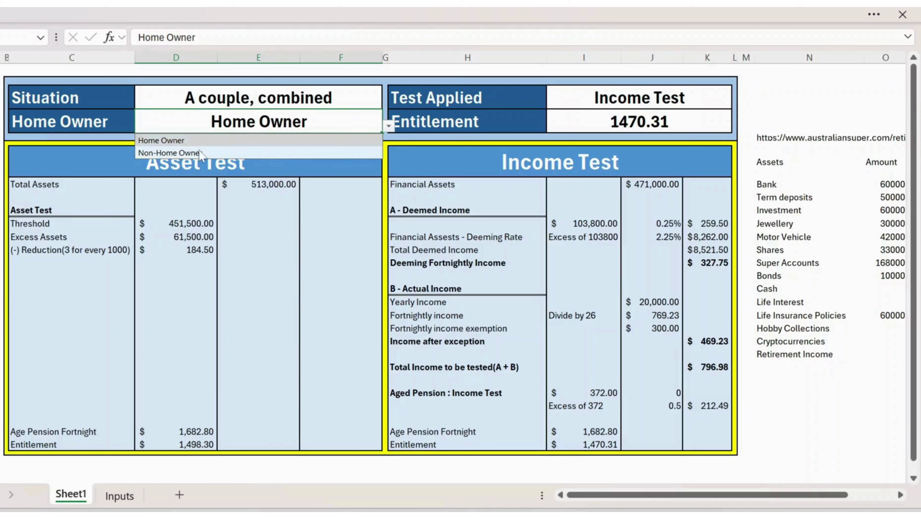
left_click(190, 154)
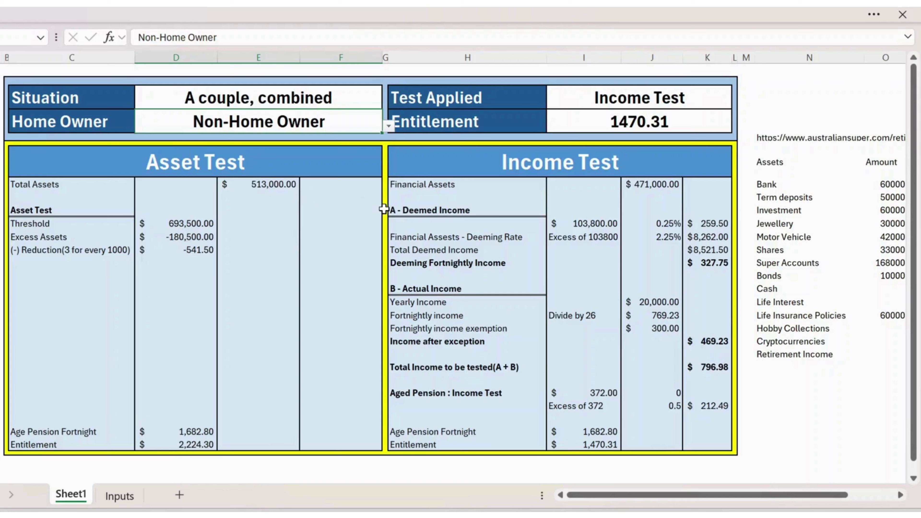
key("ctrl+z")
key("ctrl+z")
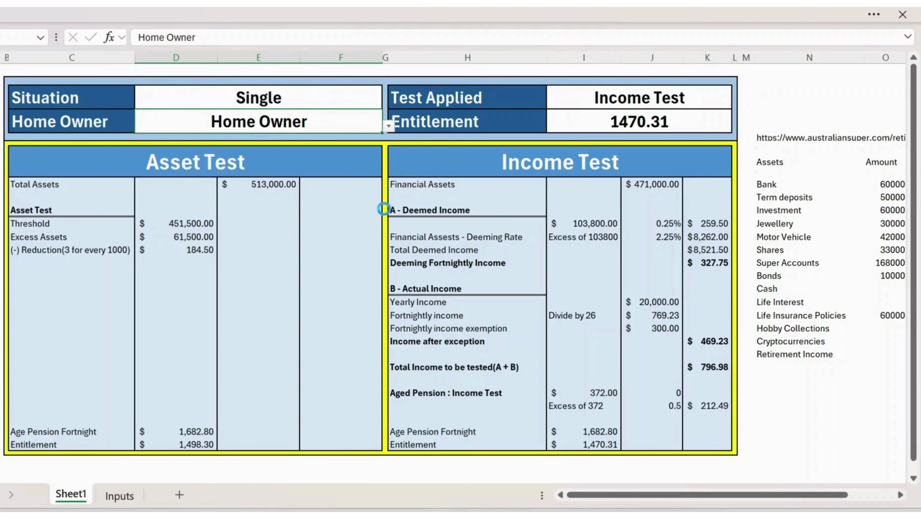
left_click(305, 173)
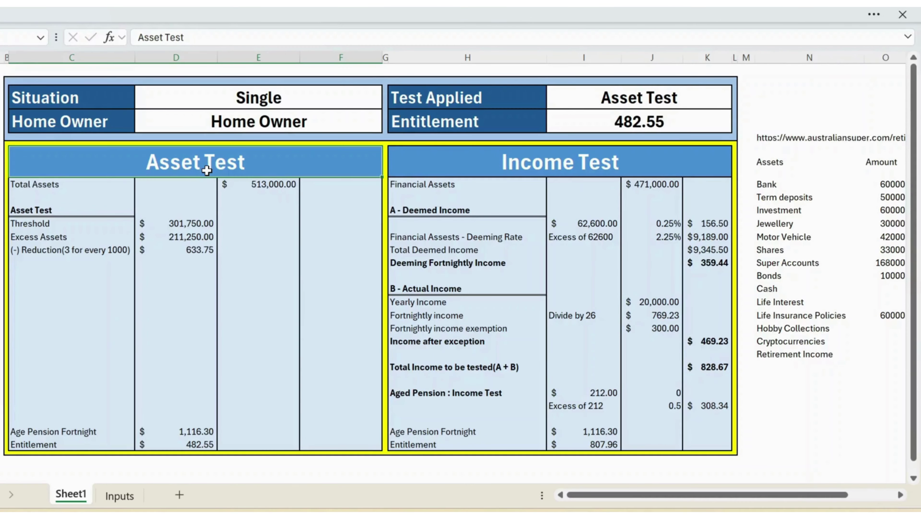
left_click(74, 188)
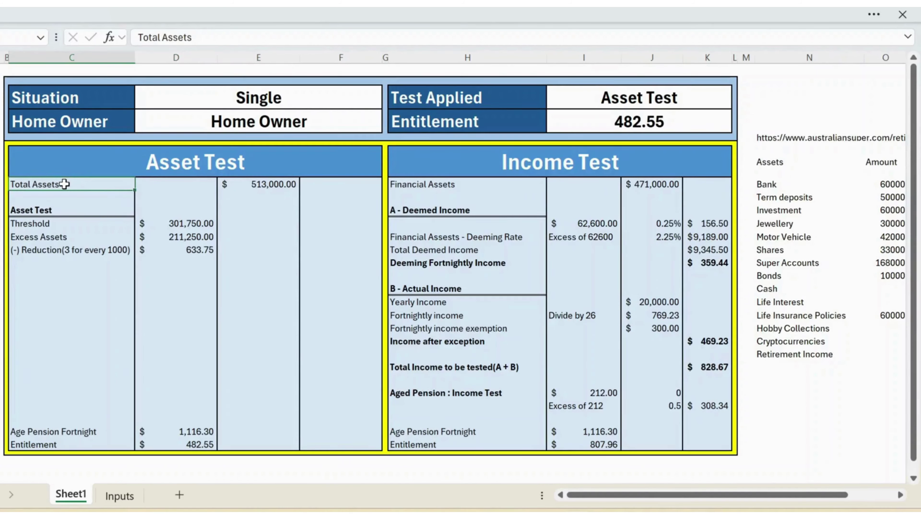
left_click(245, 187)
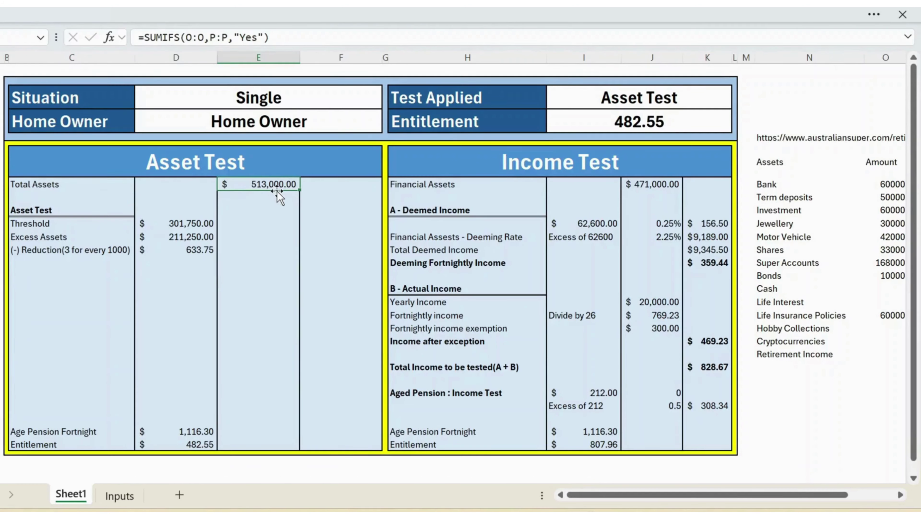
left_click(900, 494)
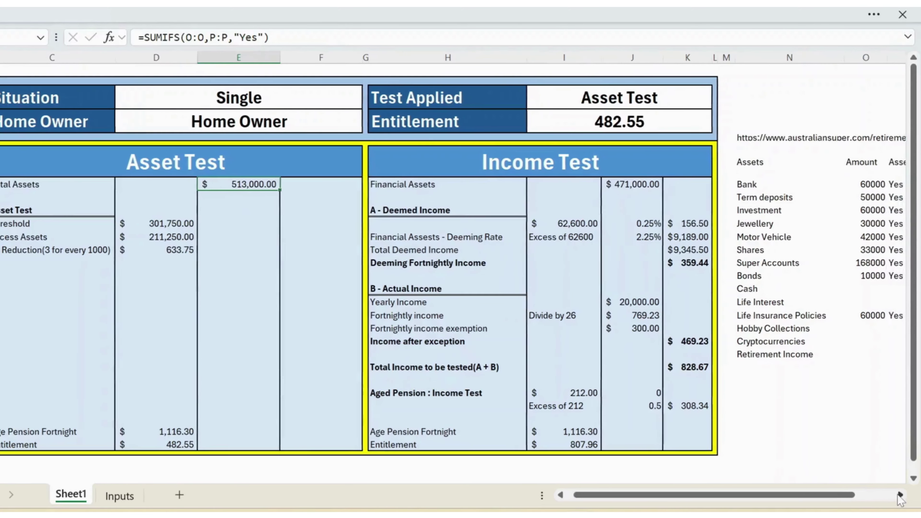
scroll(899, 494, "right", 5)
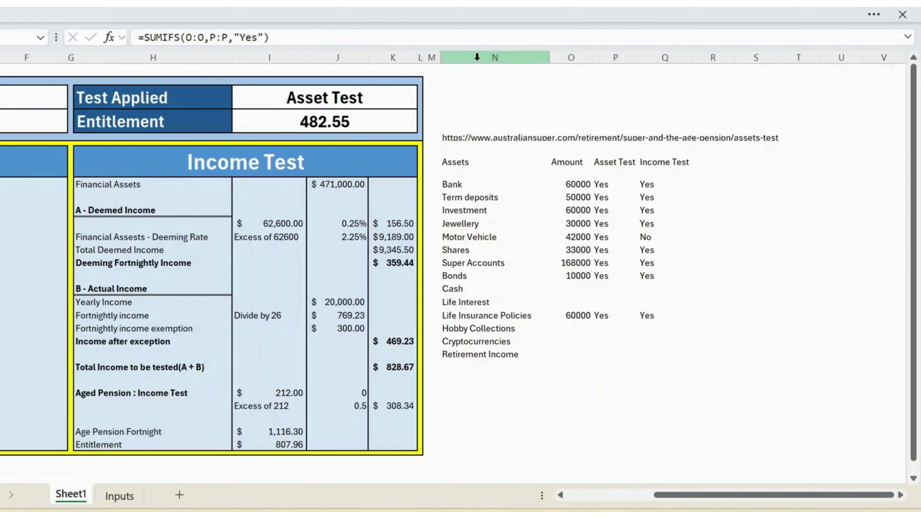
left_click(477, 58)
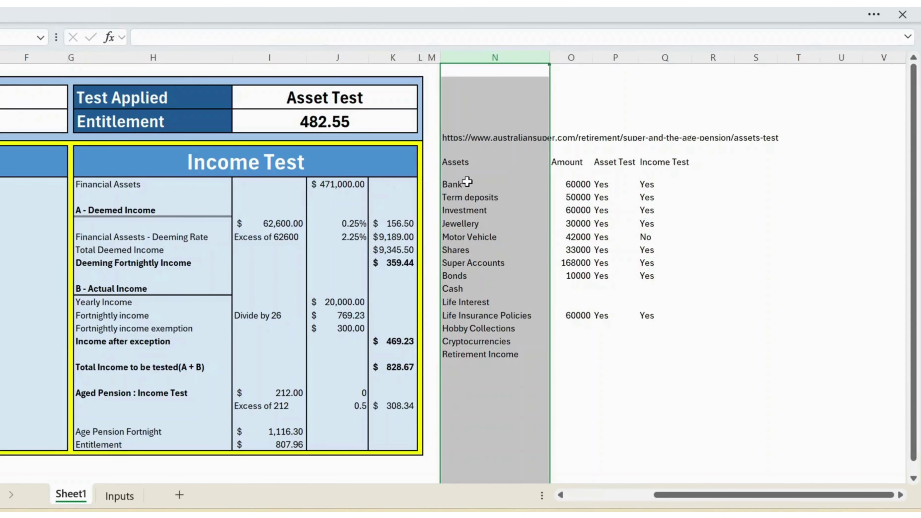
left_click(458, 141)
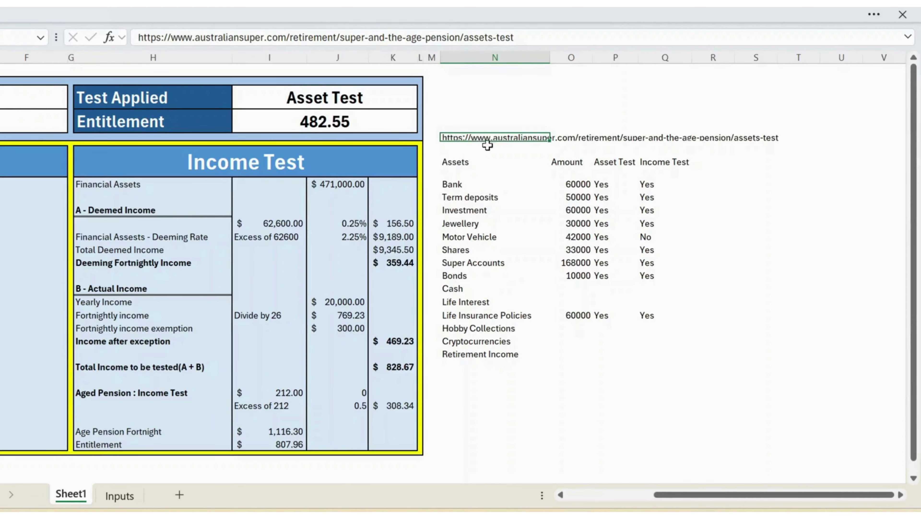
left_click(572, 56)
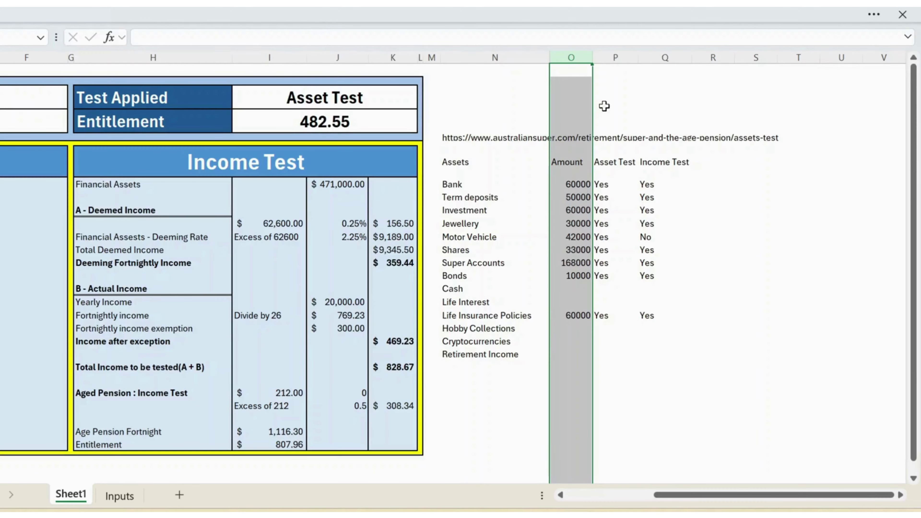
left_click(614, 56)
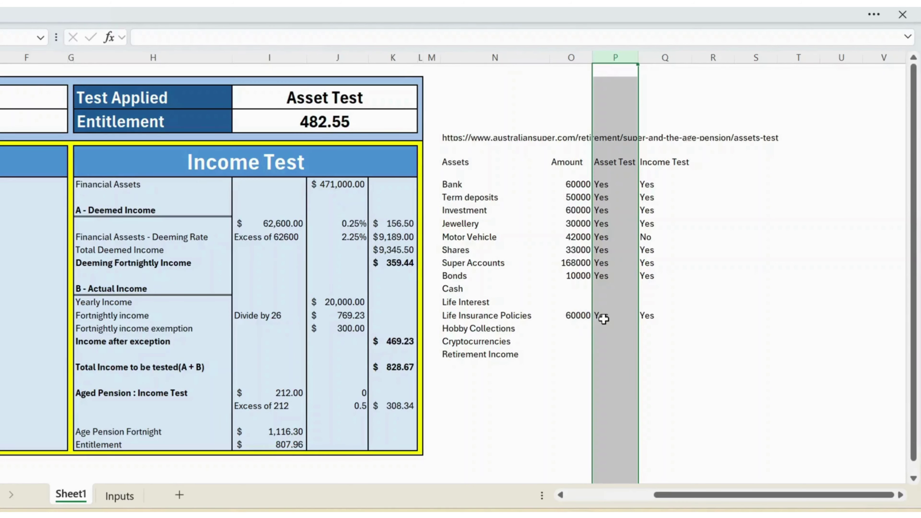
left_click(573, 495)
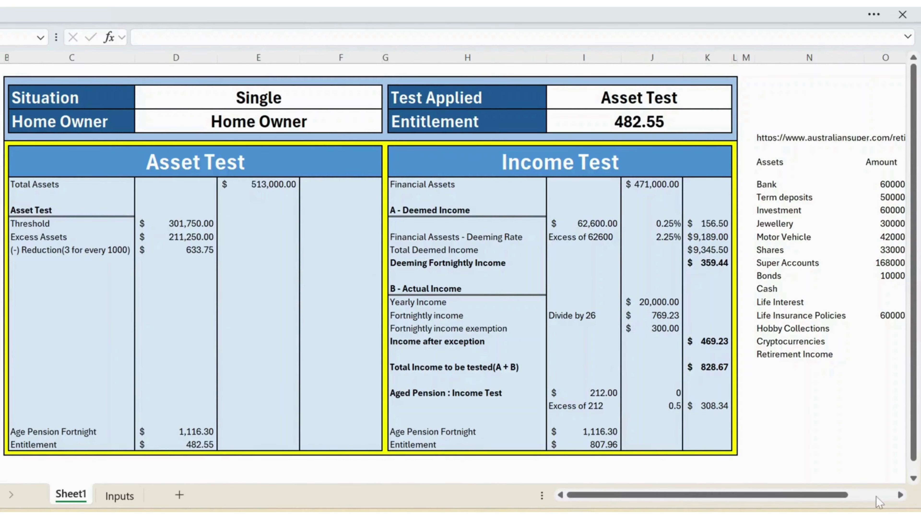
Step: Enter 10000 for Cryptocurrencies and mark it Yes in the Asset Test column
left_click(900, 495)
left_click(900, 495)
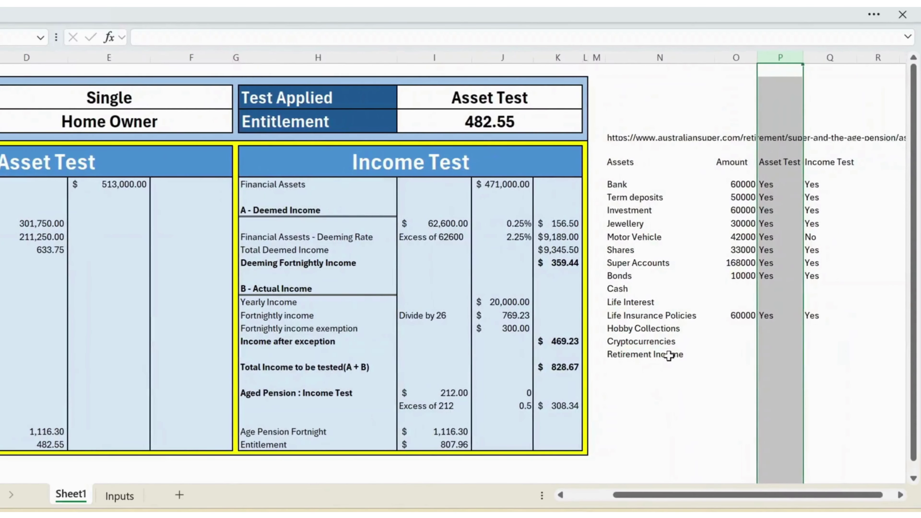
left_click(645, 343)
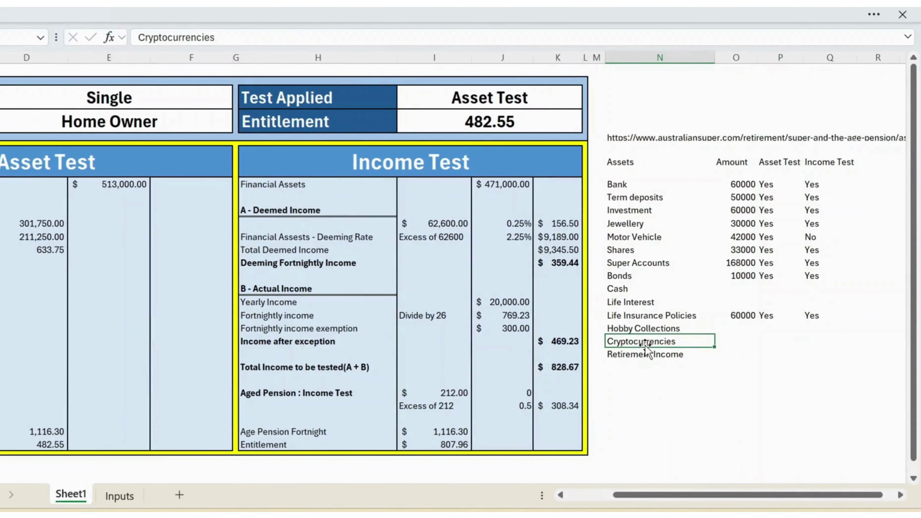
left_click(737, 340)
type("100")
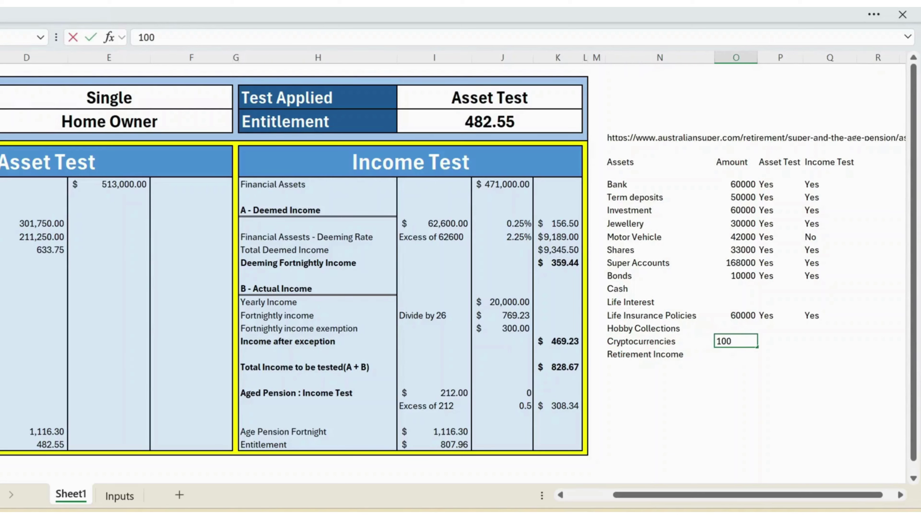
type("00")
key("Tab")
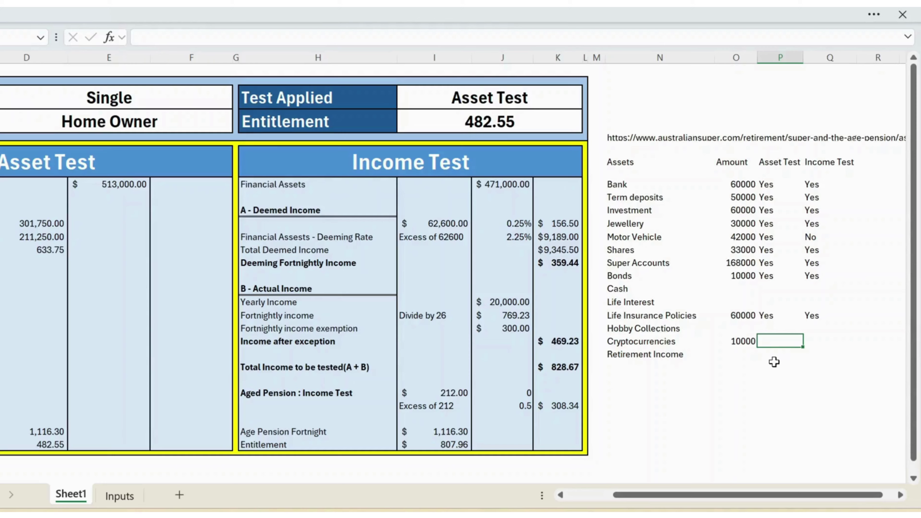
type("Yw")
type("es")
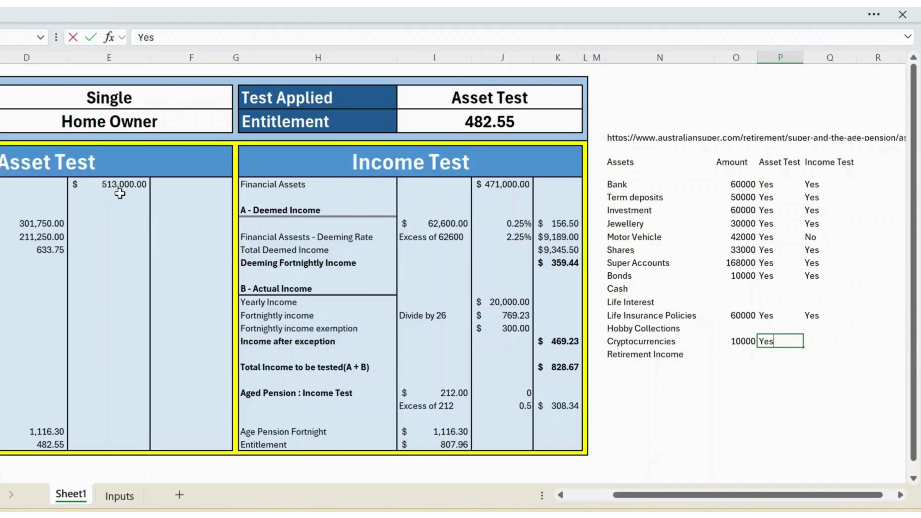
key("Return")
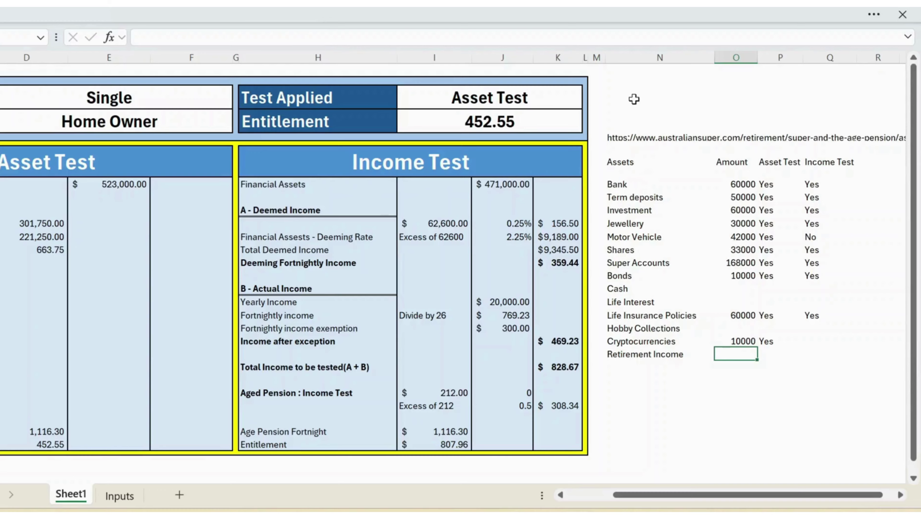
Step: Review the Asset Test column and the updated $523,000.00 Total Assets figure
left_click(635, 54)
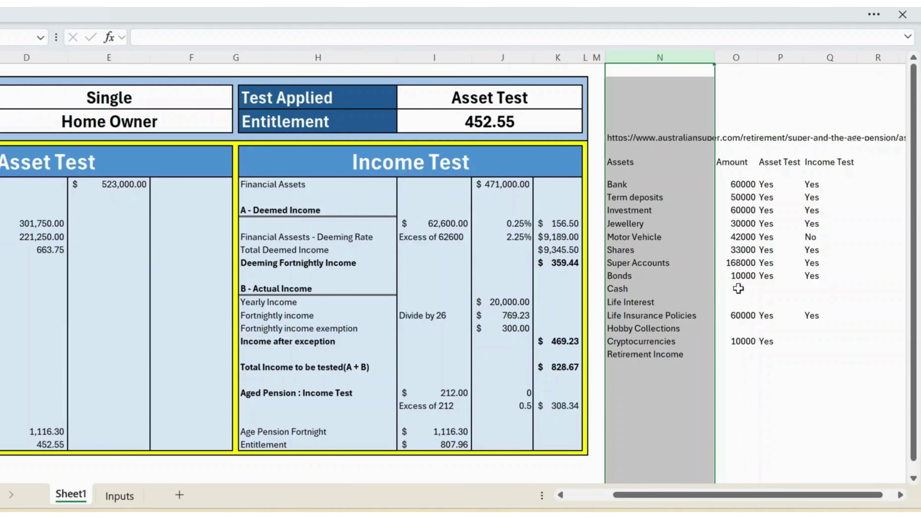
left_click(767, 290)
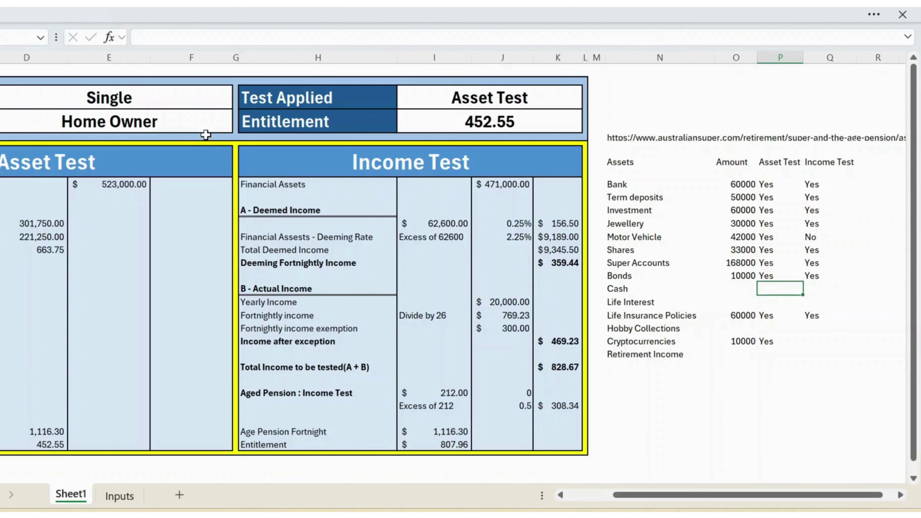
left_click(130, 185)
key("Left")
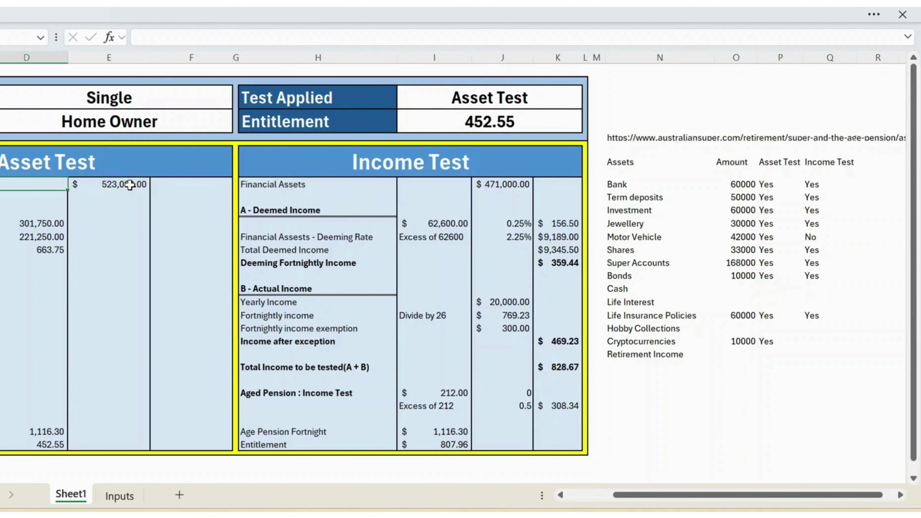
key("Left")
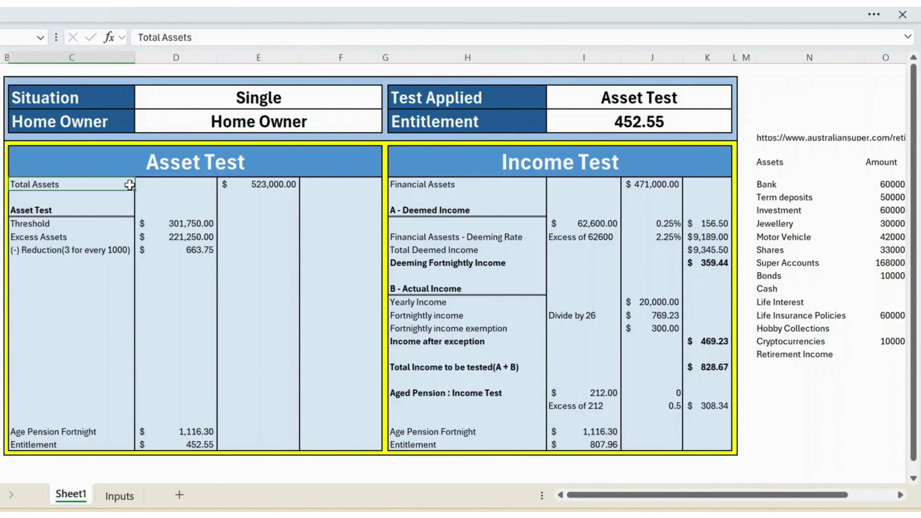
left_click(42, 210)
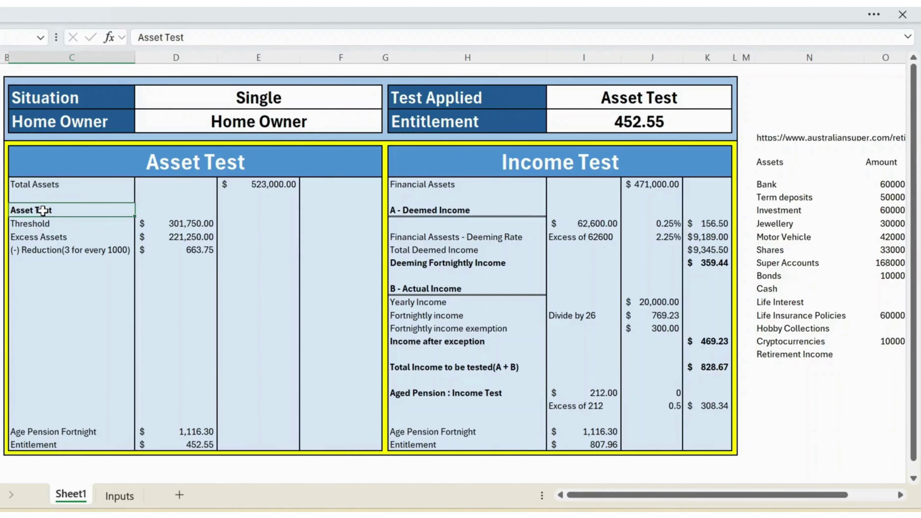
left_click(46, 224)
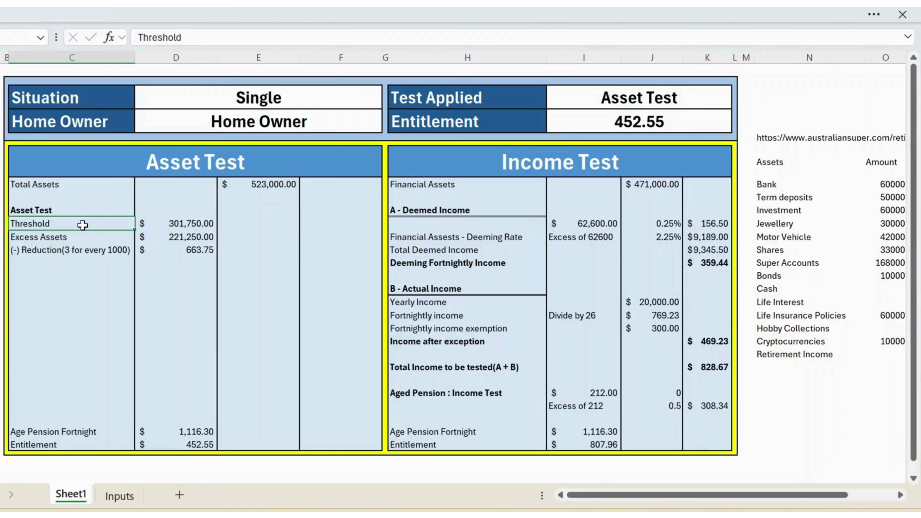
left_click(185, 223)
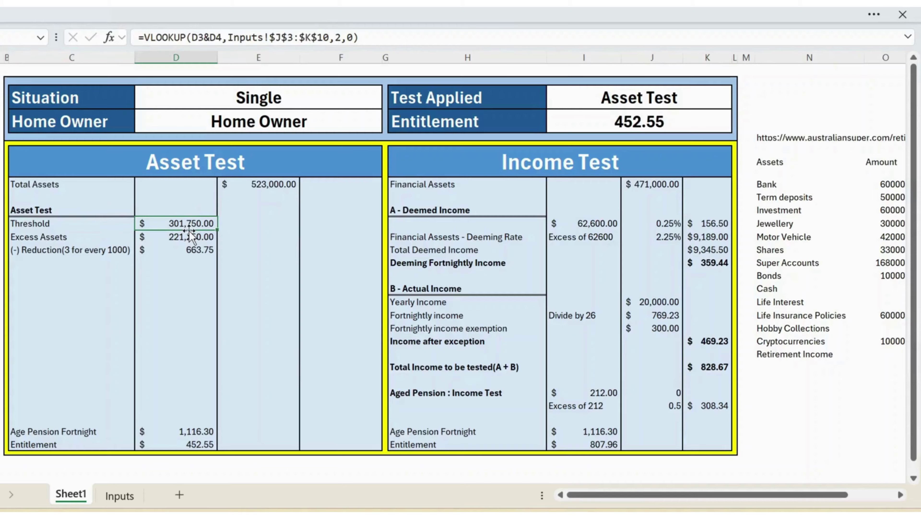
left_click(120, 496)
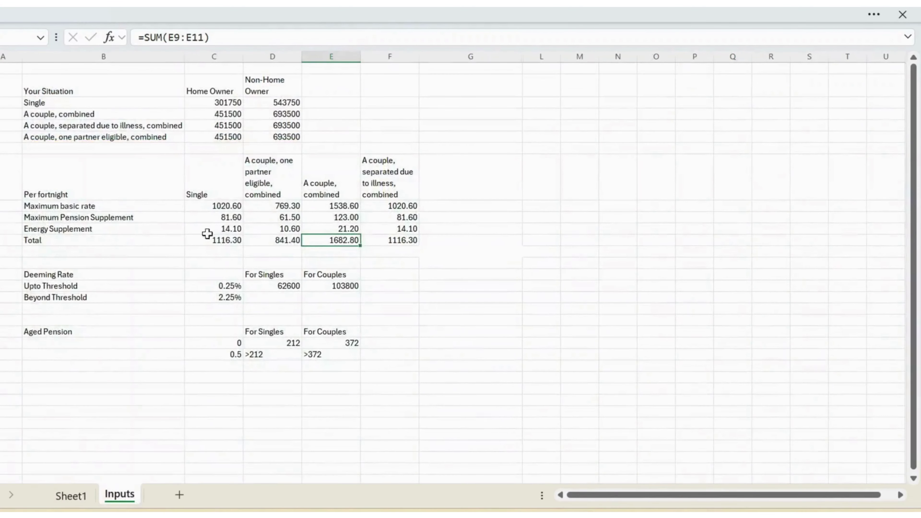
left_click(70, 98)
left_click(52, 87)
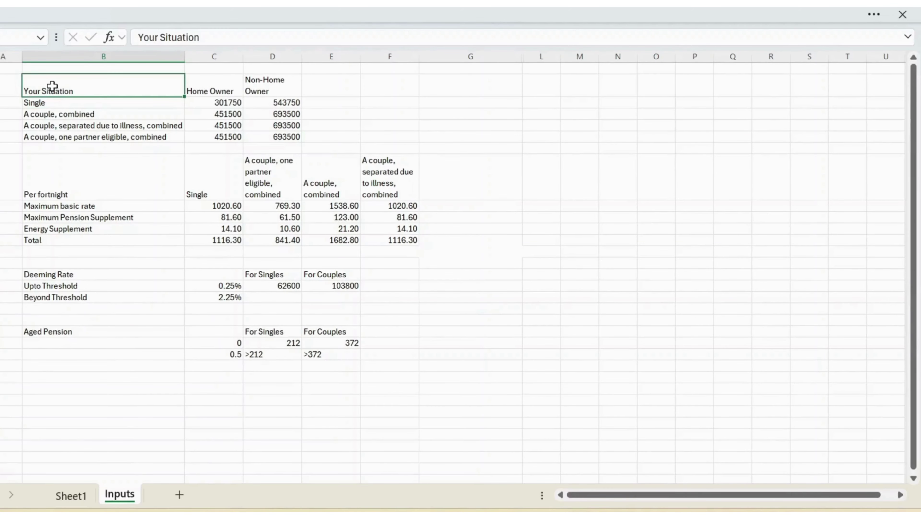
left_click(58, 103)
left_click(214, 93)
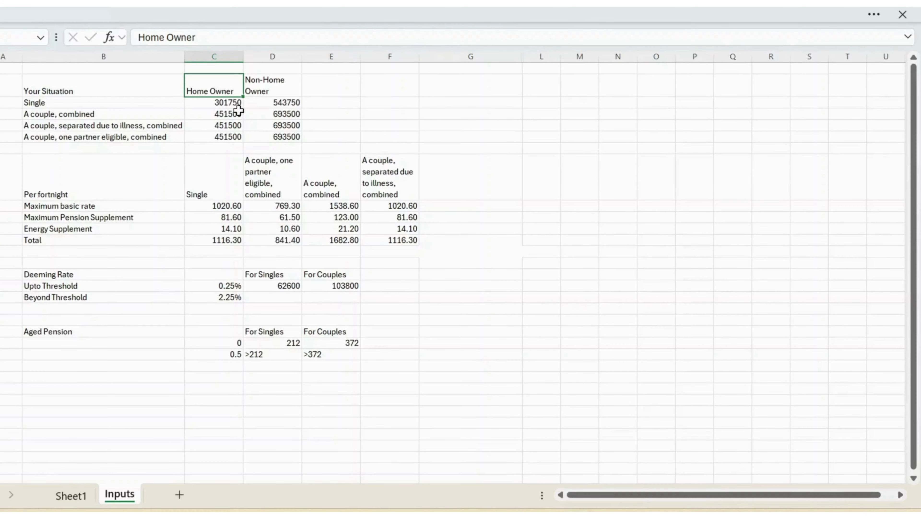
left_click(275, 89)
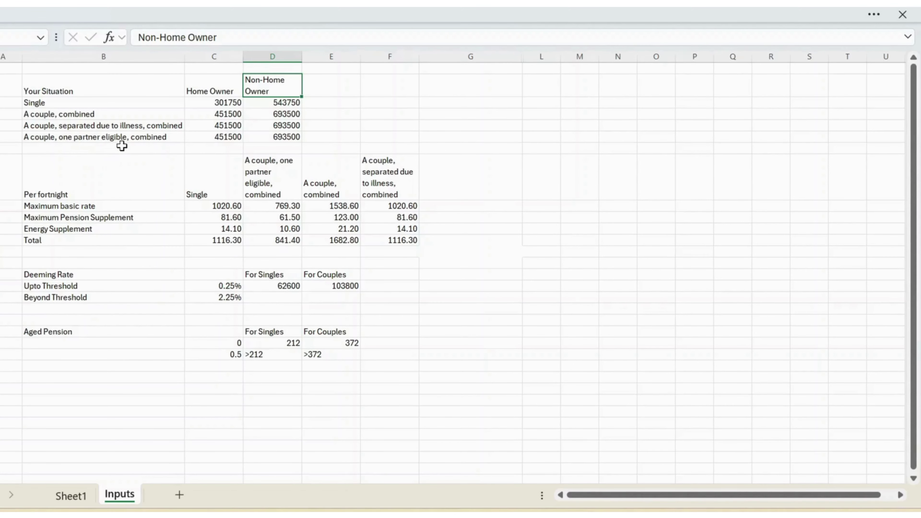
left_click(71, 496)
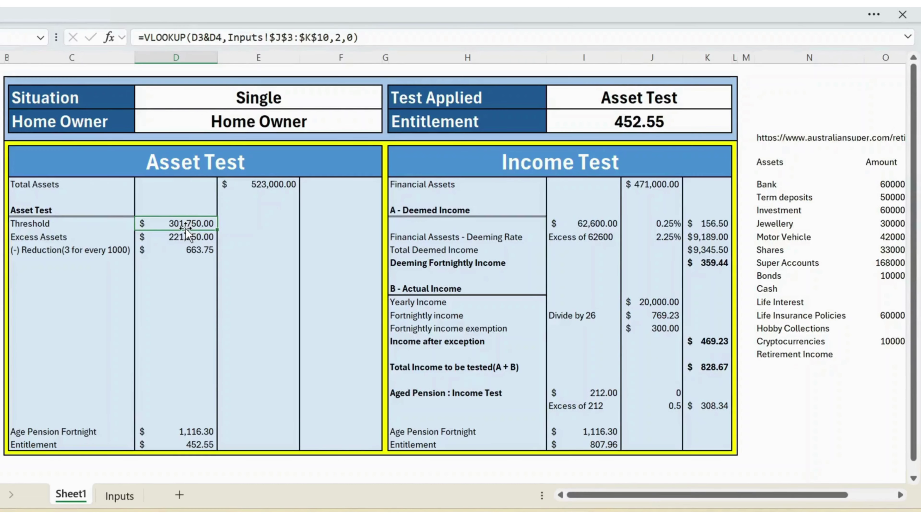
left_click(337, 100)
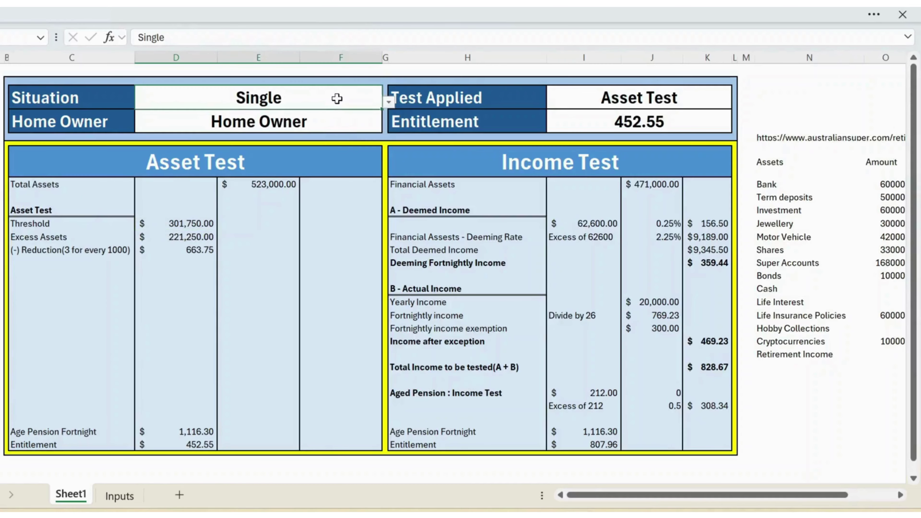
left_click(389, 103)
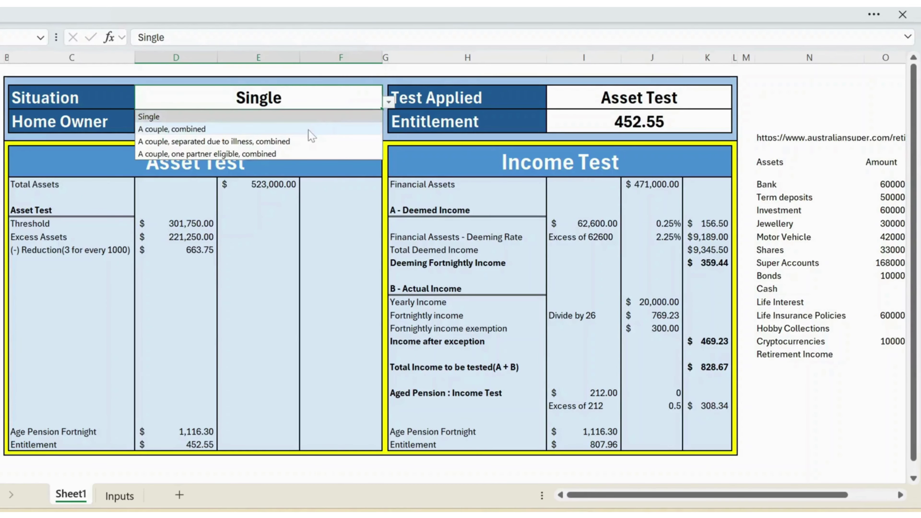
left_click(308, 129)
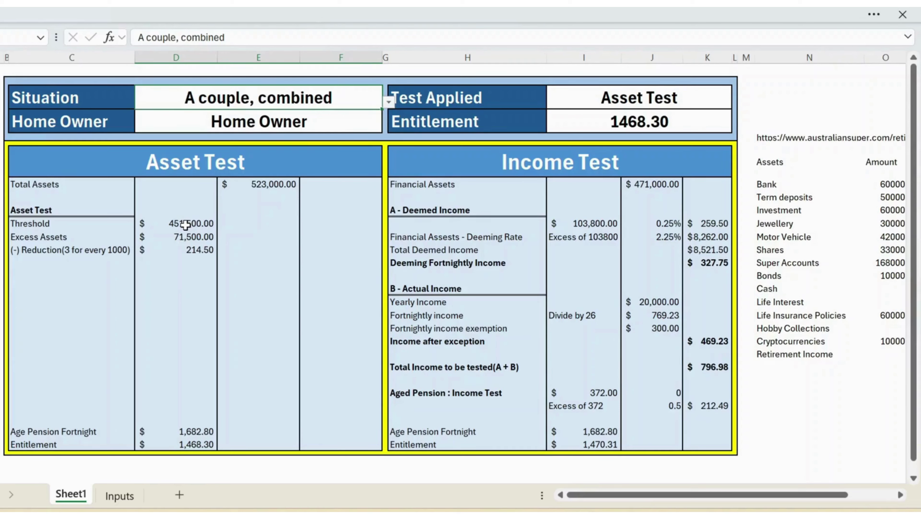
key("ctrl+z")
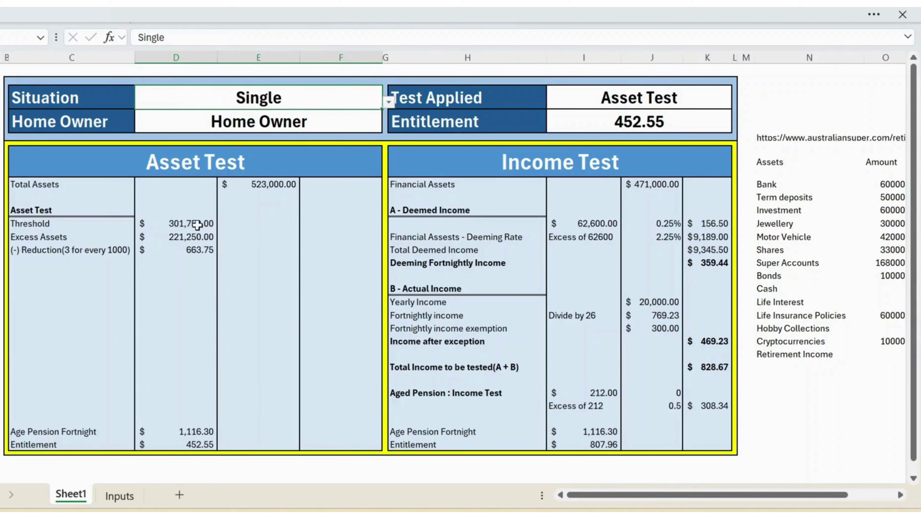
left_click(177, 236)
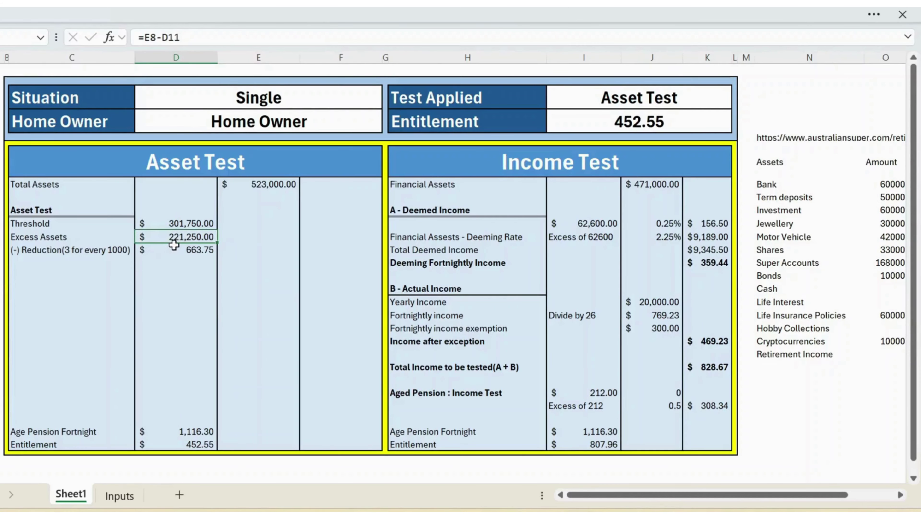
key("F2")
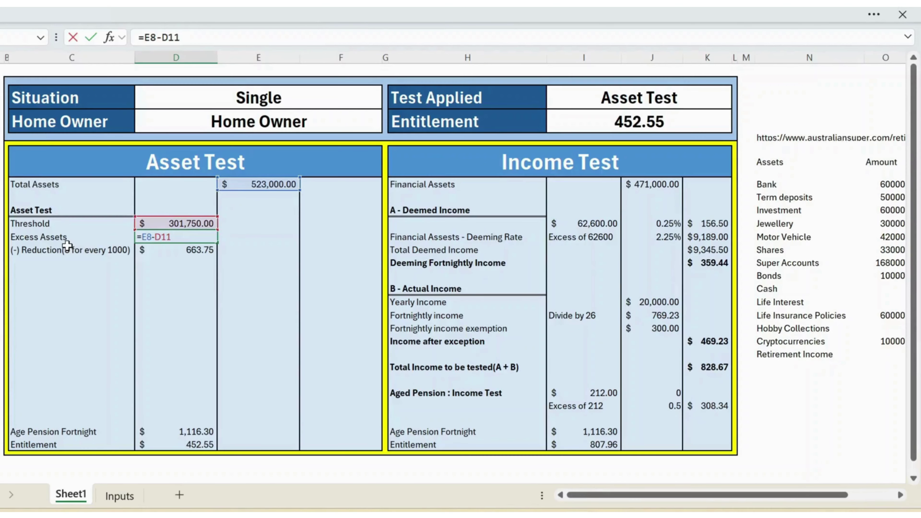
key("Escape")
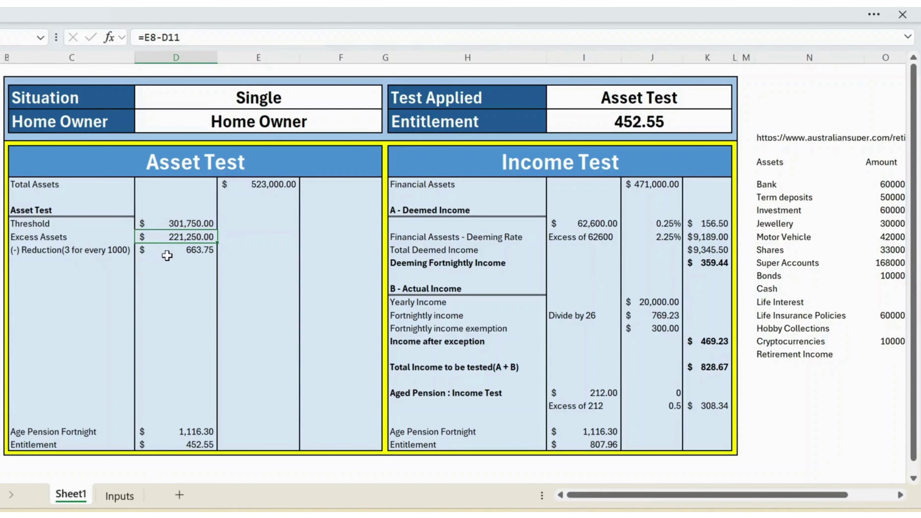
left_click(195, 252)
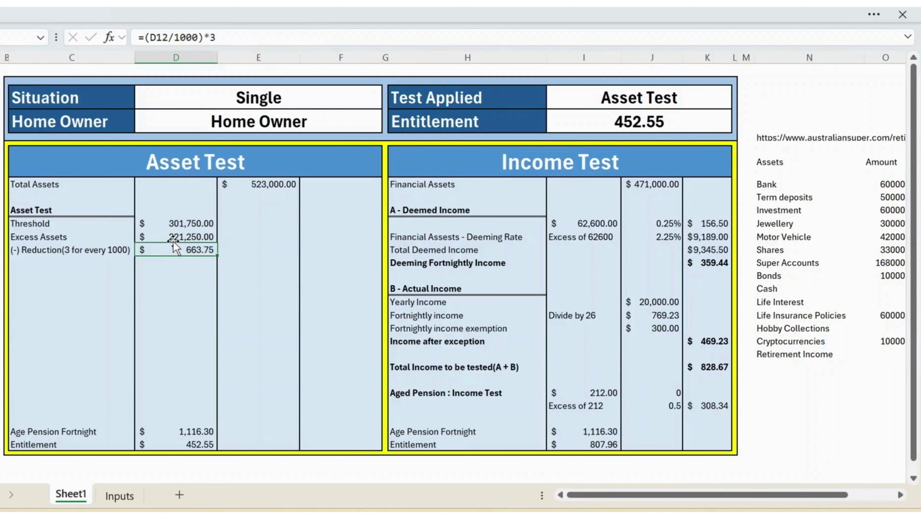
double_click(183, 252)
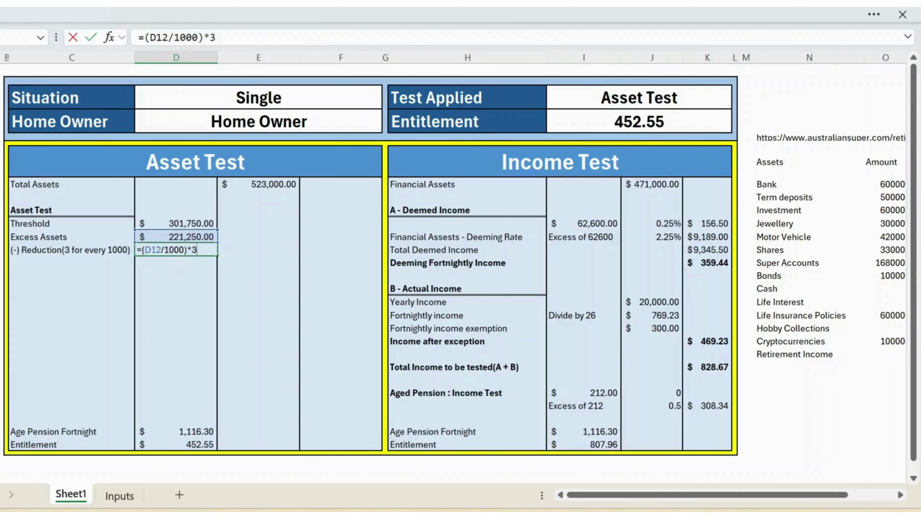
key("ctrl+Return")
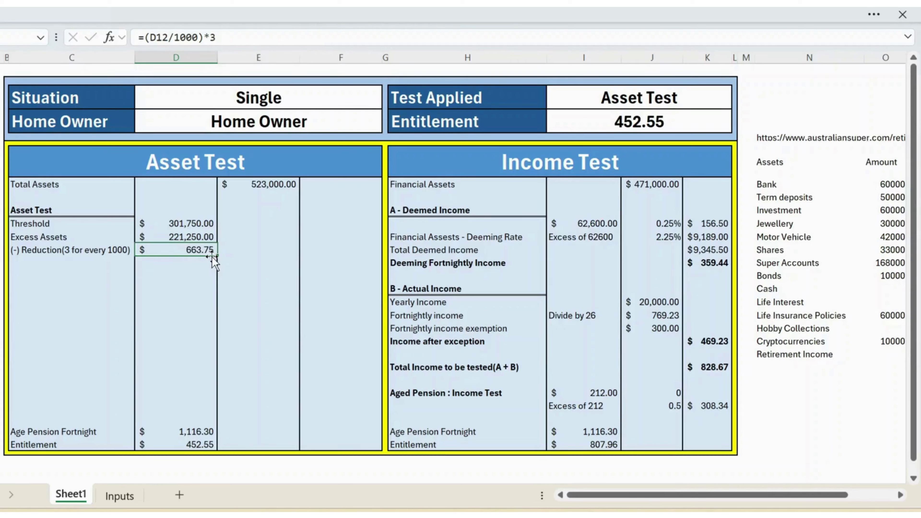
Step: Inspect the Age Pension Fortnight HLOOKUP formula, then switch to the Inputs sheet
left_click(67, 443)
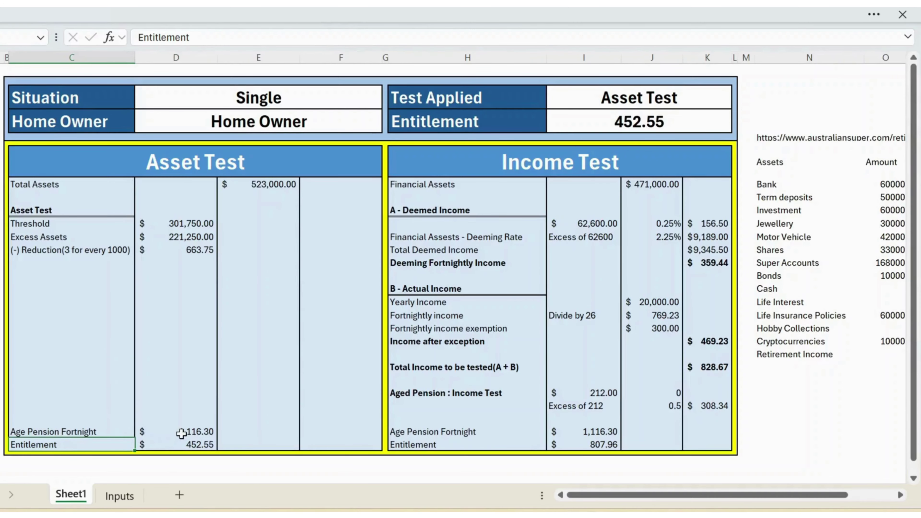
left_click(181, 433)
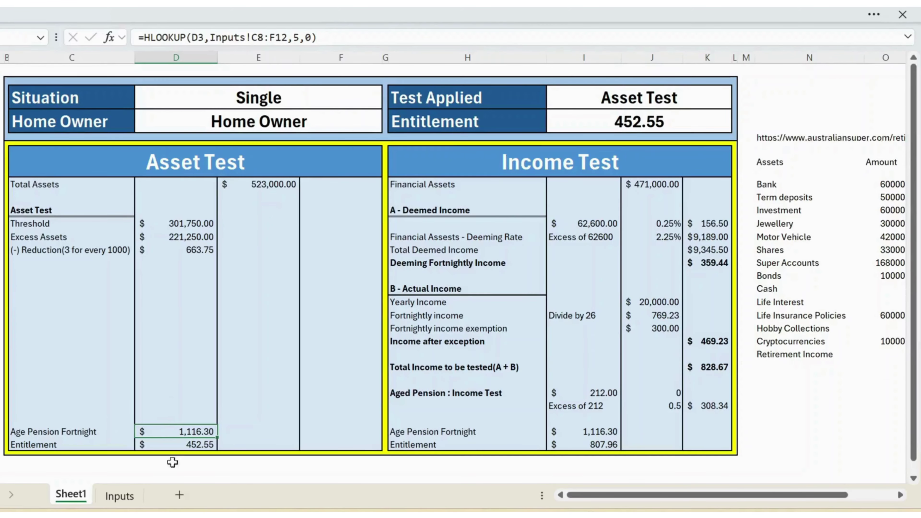
left_click(125, 500)
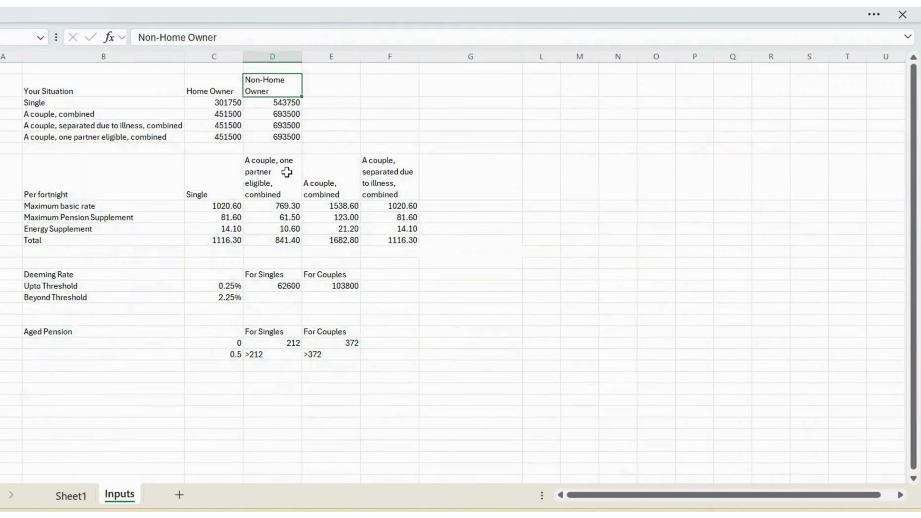
Step: Confirm the Single Total of 1116.30 is =SUM(C9:C11), then return to Sheet1
left_click(211, 187)
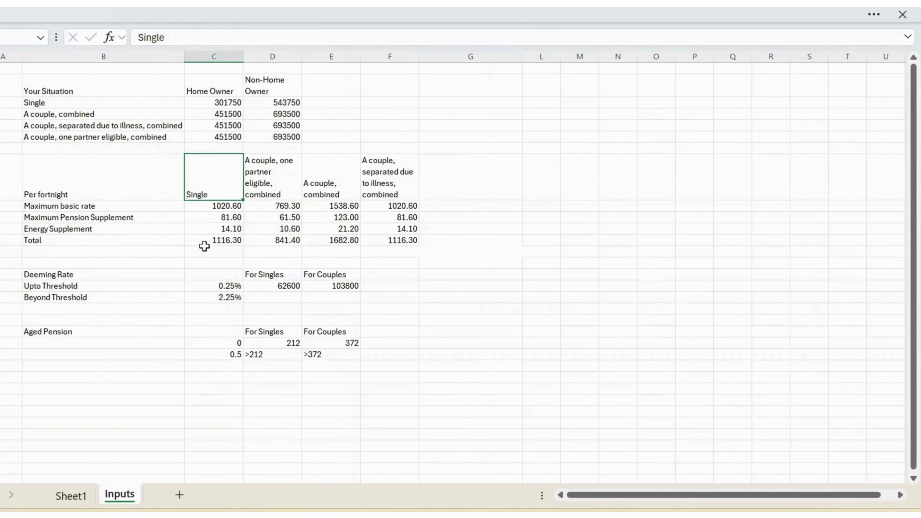
left_click(225, 240)
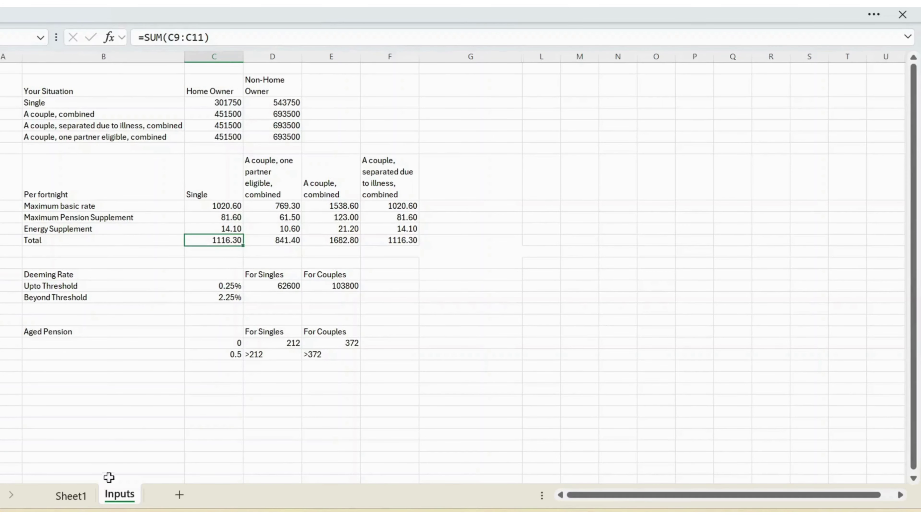
left_click(73, 495)
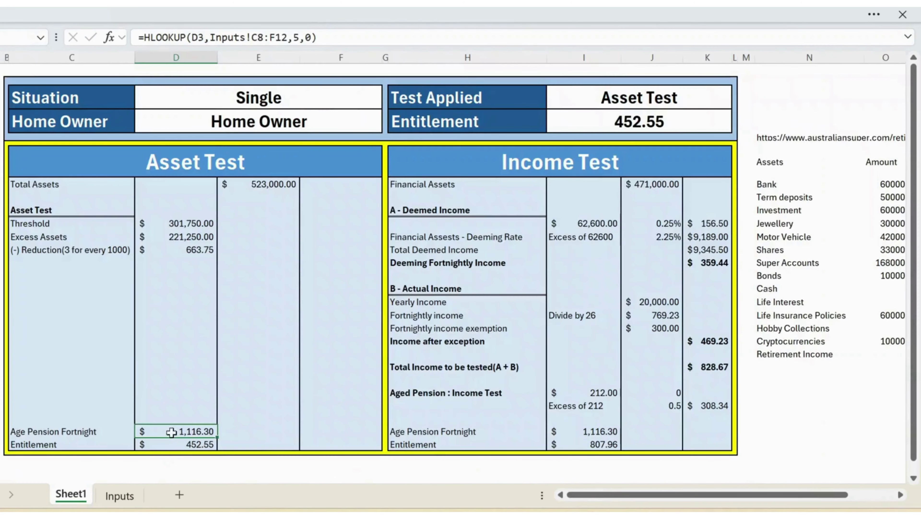
left_click(59, 444)
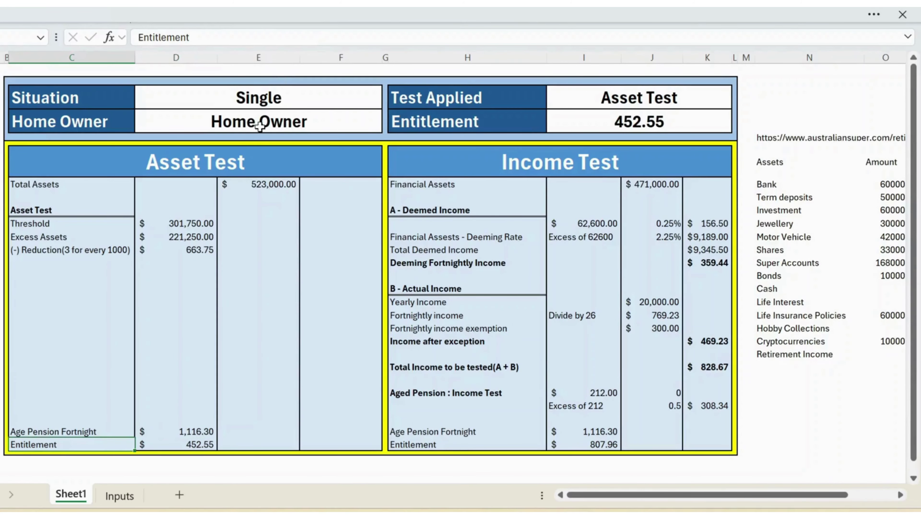
double_click(196, 443)
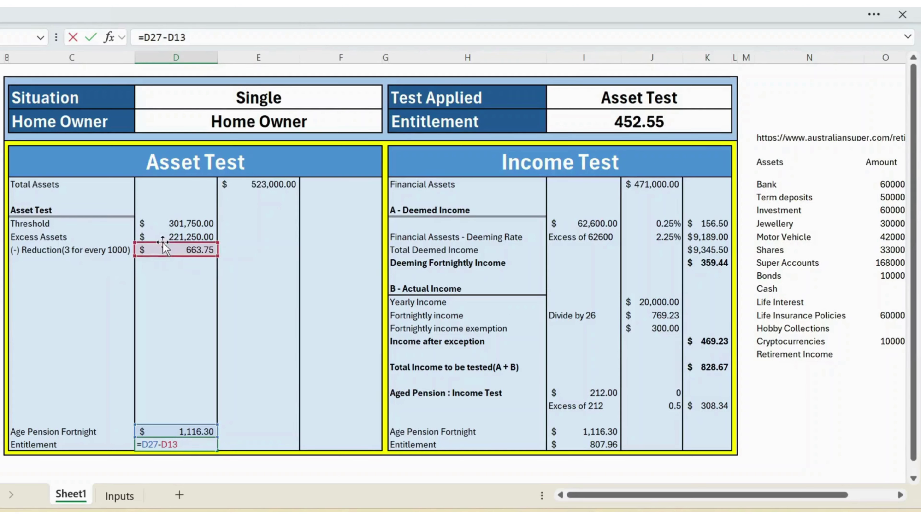
key("Return")
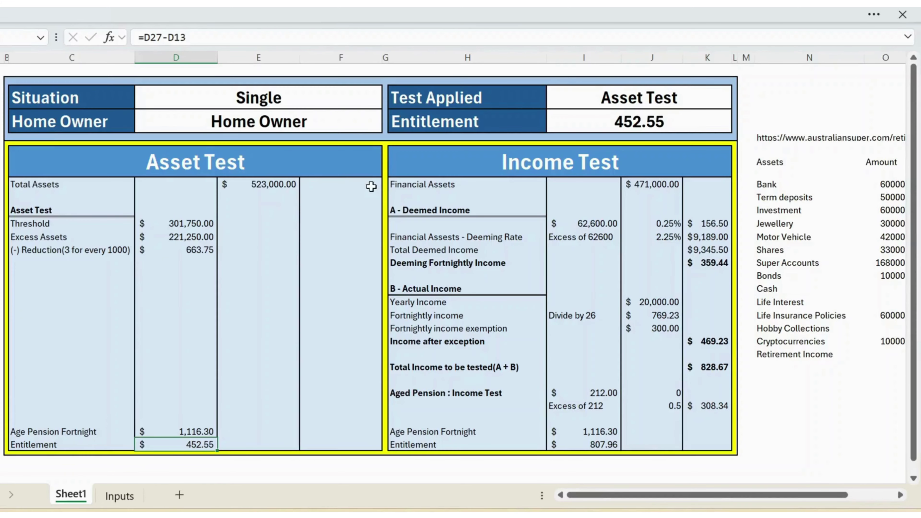
left_click(504, 165)
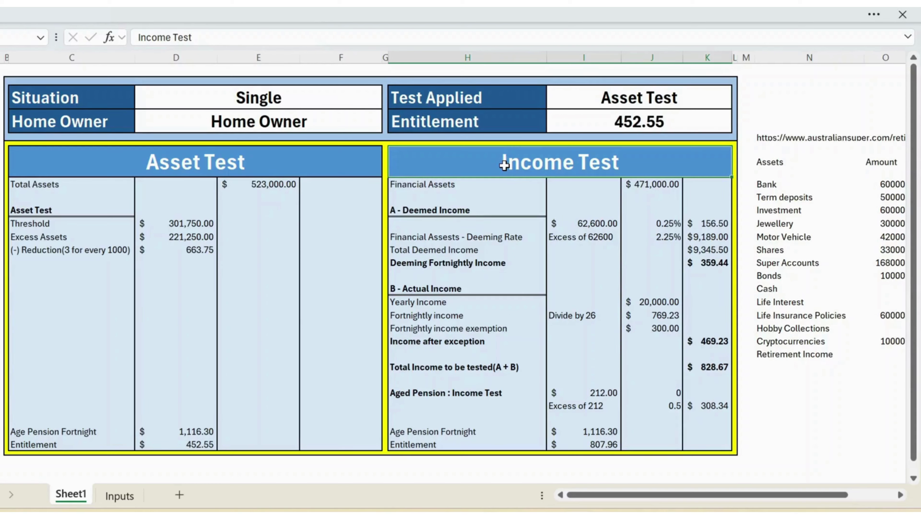
left_click(434, 187)
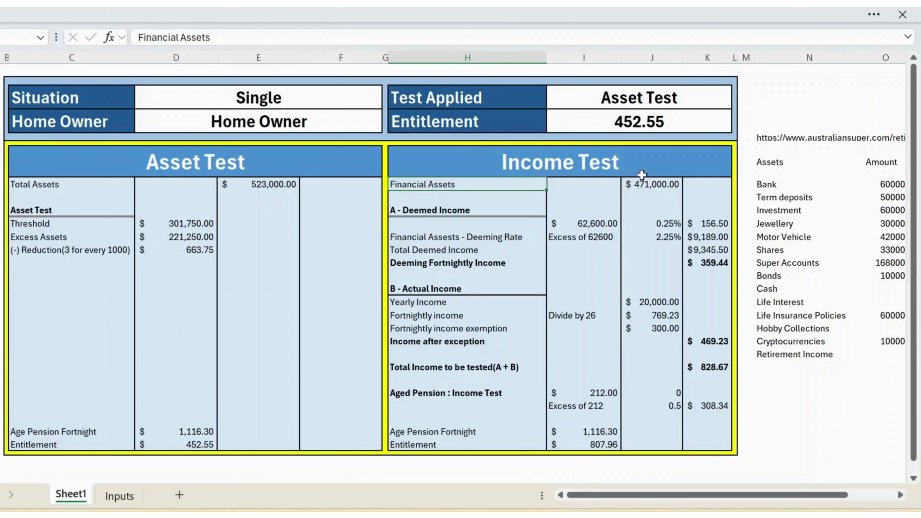
left_click(652, 183)
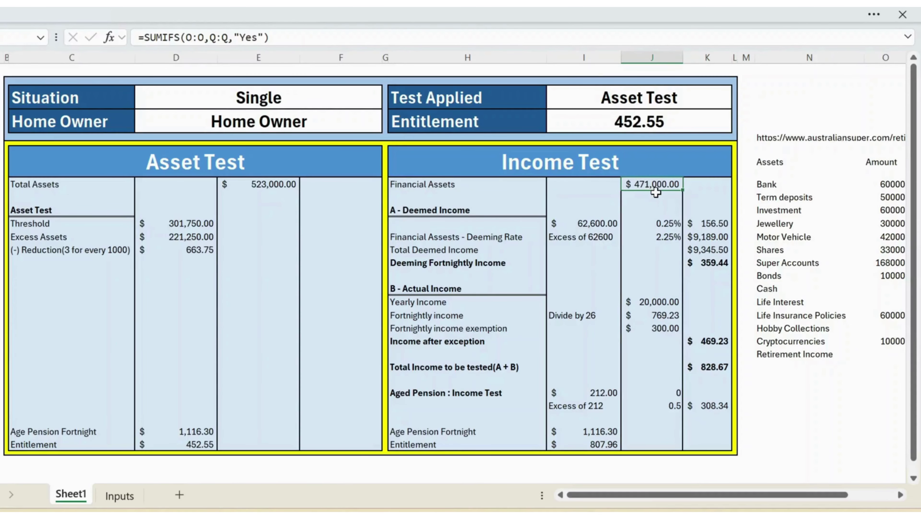
key("Right")
key("Right")
key("Right")
key("Right")
key("Right")
key("Right")
key("Right")
key("Right")
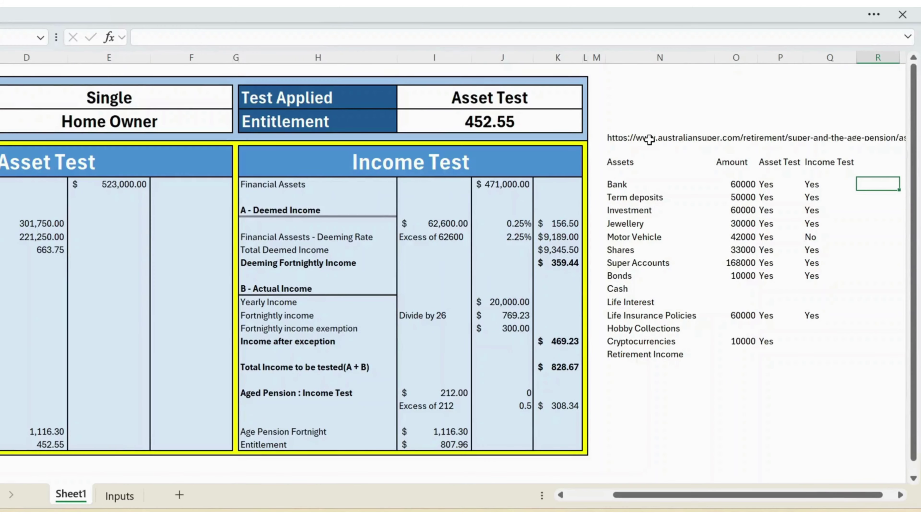
left_click(643, 57)
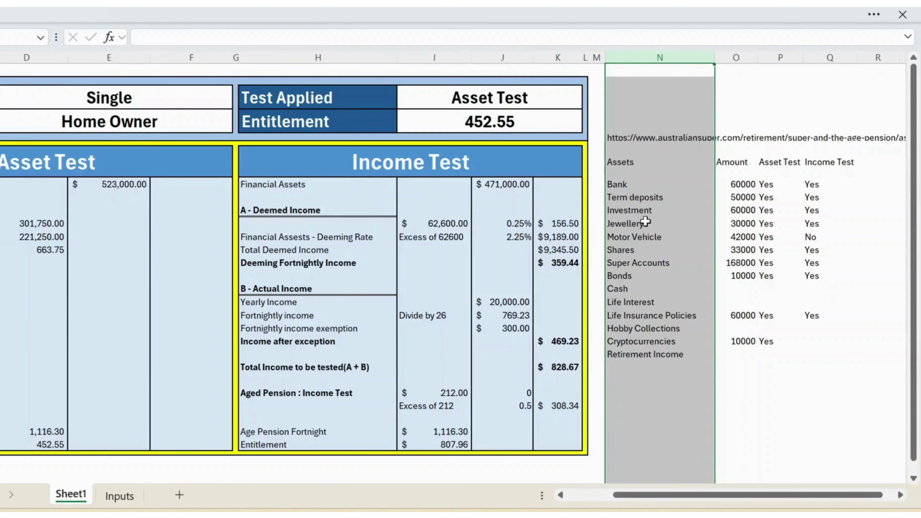
left_click(827, 57)
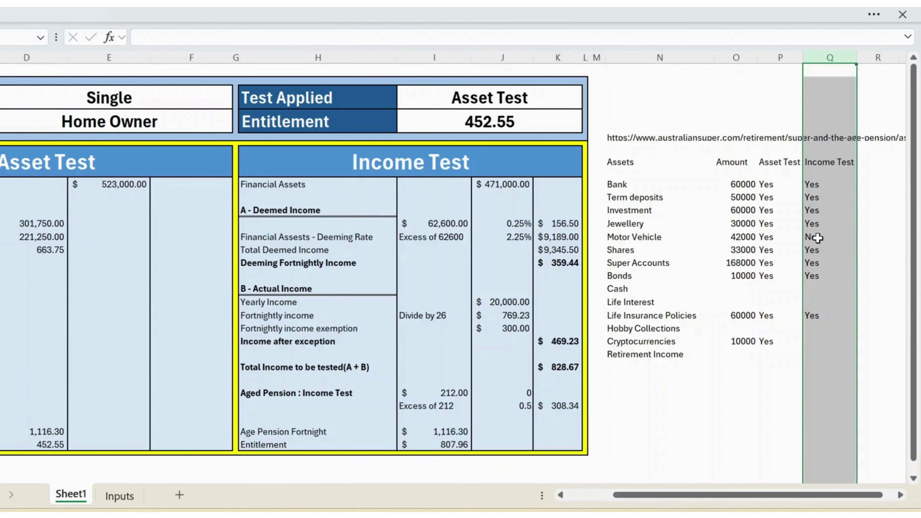
left_click(819, 290)
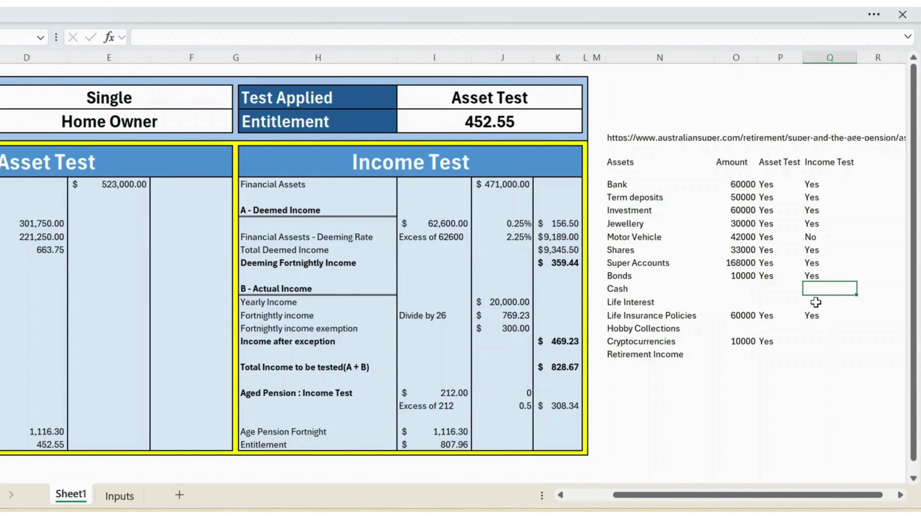
left_click(815, 302)
left_click(815, 329)
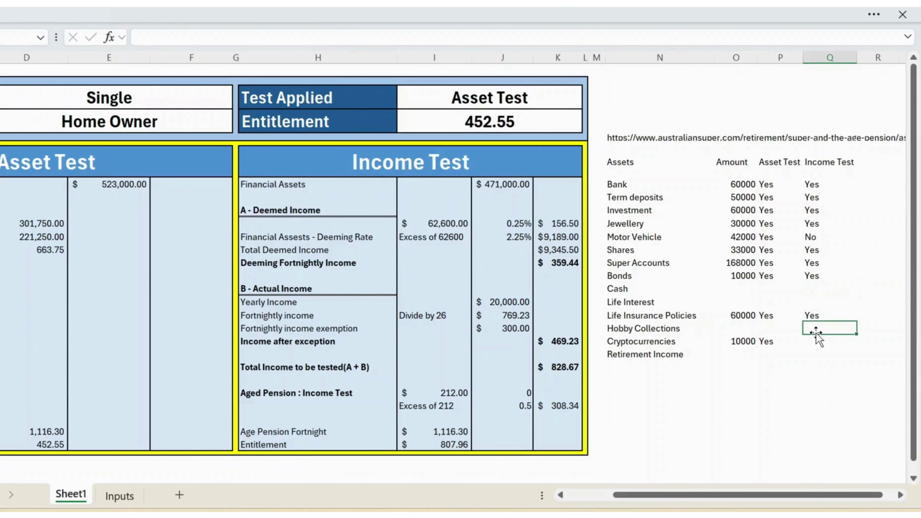
left_click(817, 236)
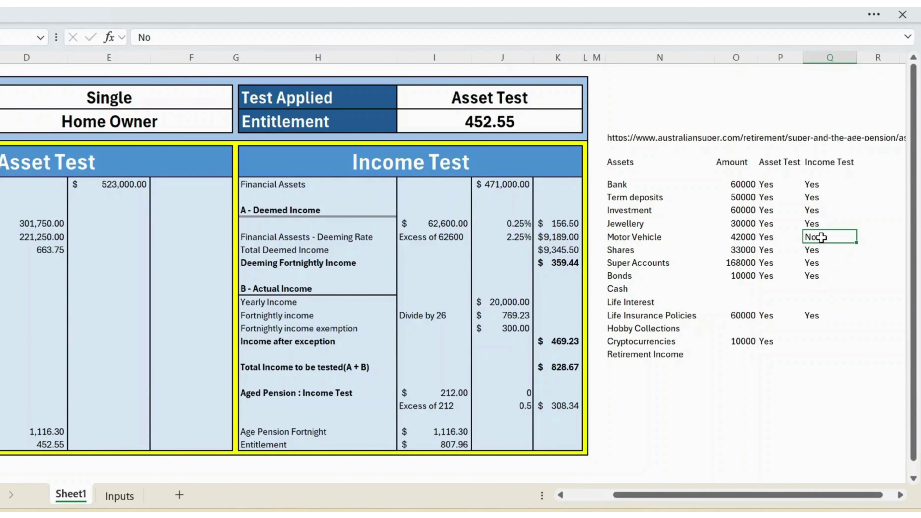
left_click(306, 184)
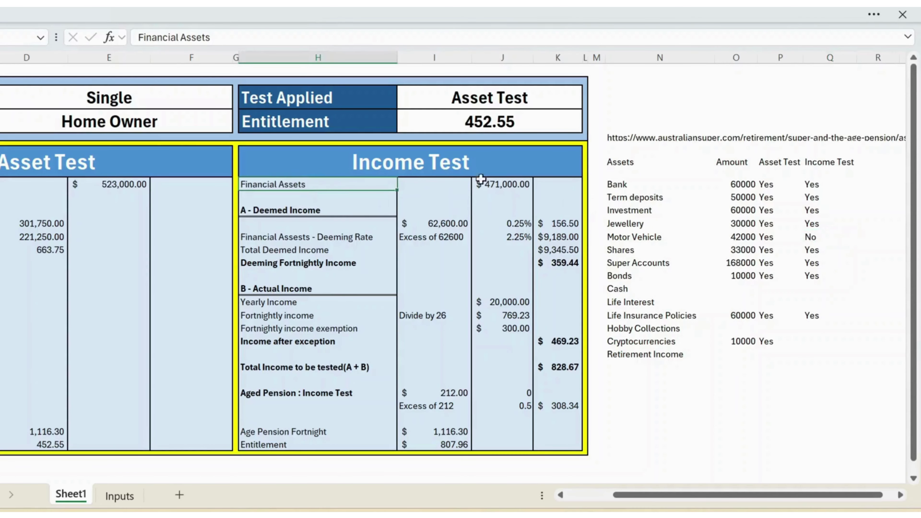
Step: Inspect the SUMIFS formula behind the $471,000.00 Financial Assets total, leaving it unchanged
left_click(501, 183)
double_click(501, 183)
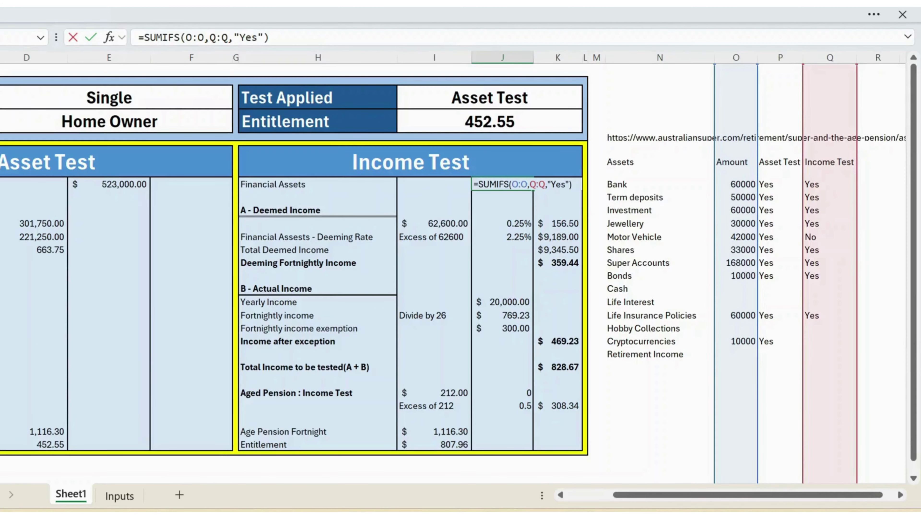
key("ctrl+Return")
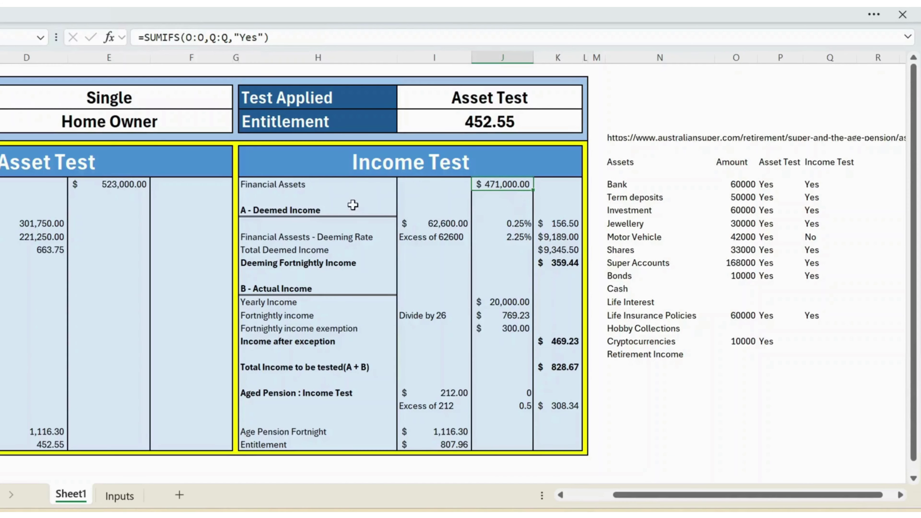
Step: Check the IF formula for the $62,600.00 deeming threshold, then go to Inputs
left_click(335, 204)
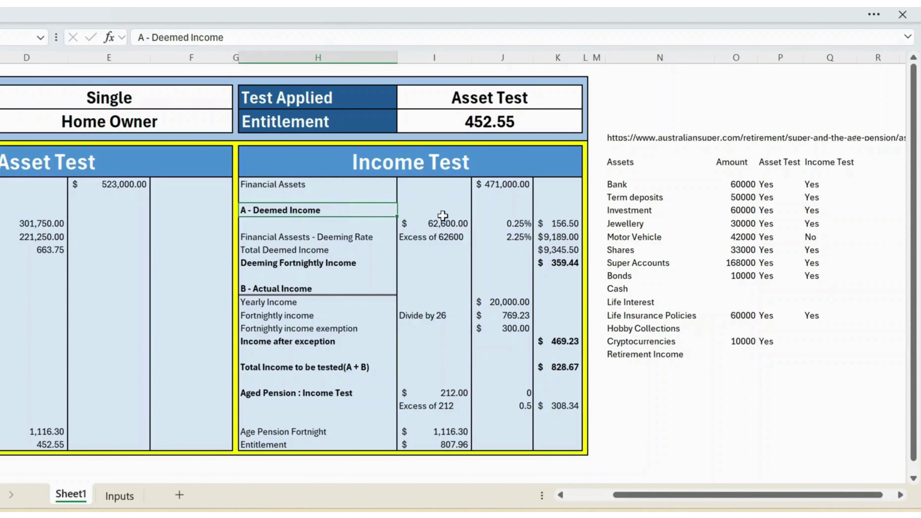
left_click(449, 225)
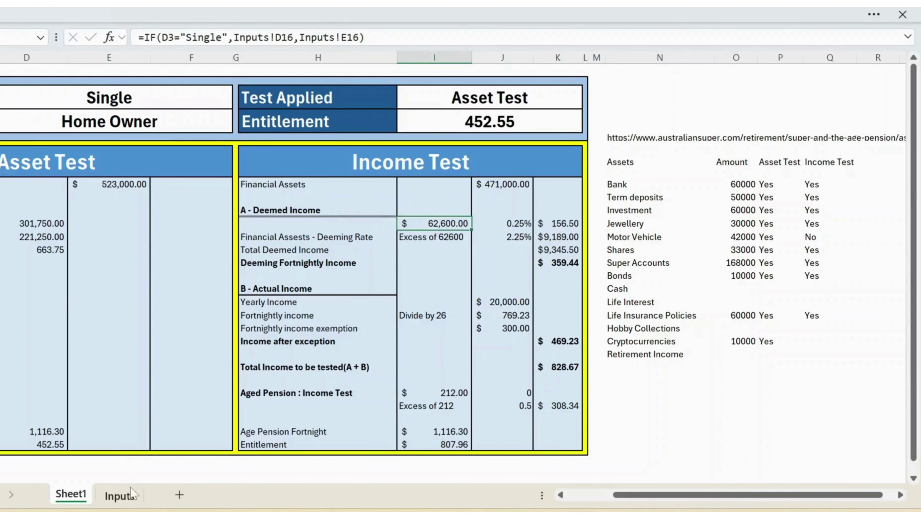
left_click(127, 499)
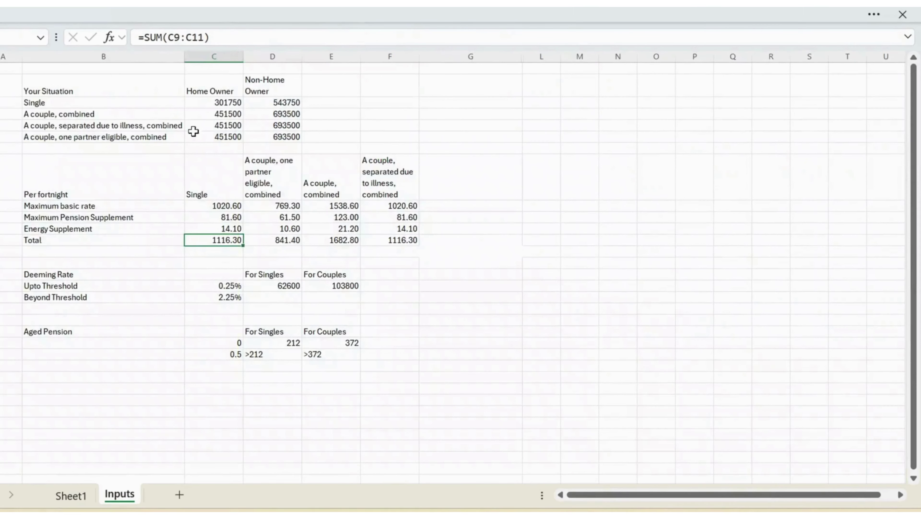
Step: Review deeming thresholds 62600 and 103800 and rates 0.25% and 2.25%, then return to Sheet1
left_click(71, 274)
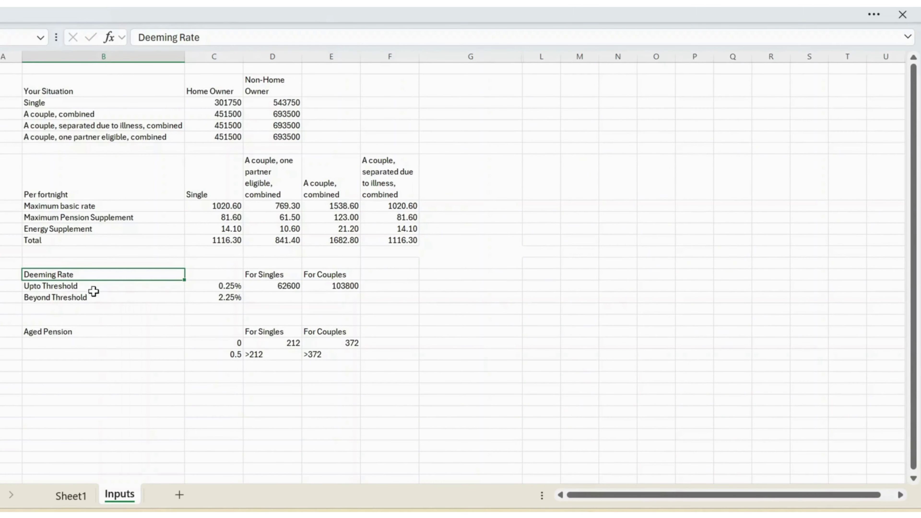
left_click(290, 286)
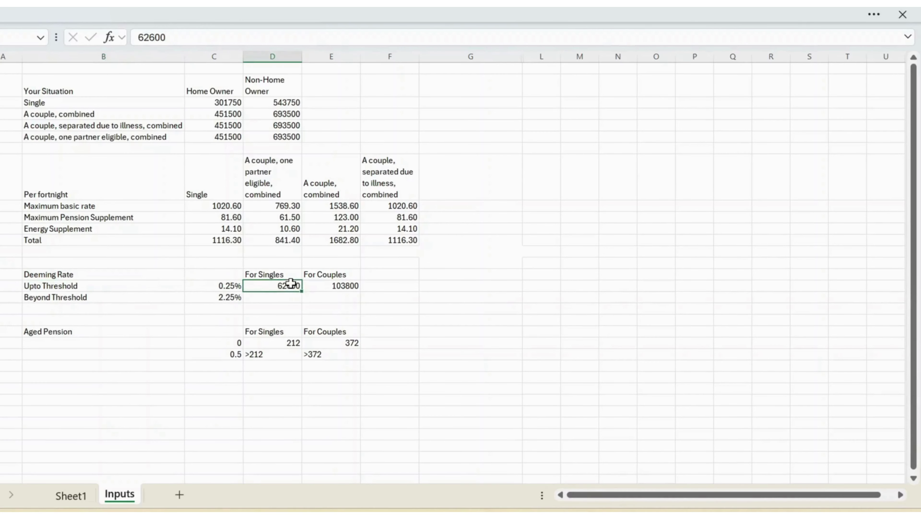
left_click(331, 289)
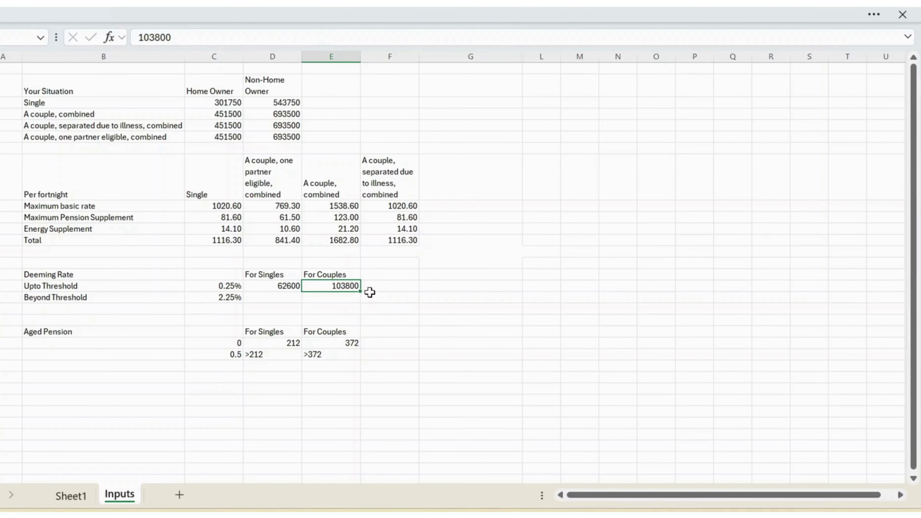
left_click(230, 288)
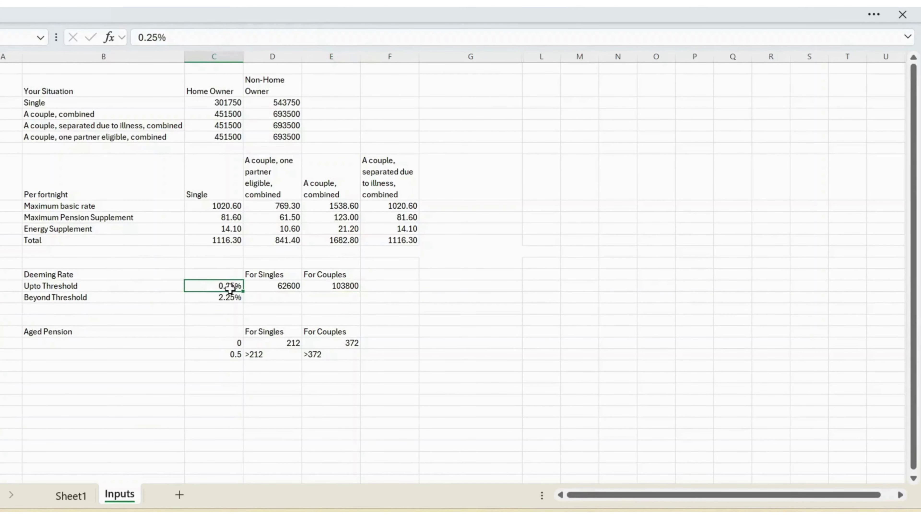
left_click(89, 298)
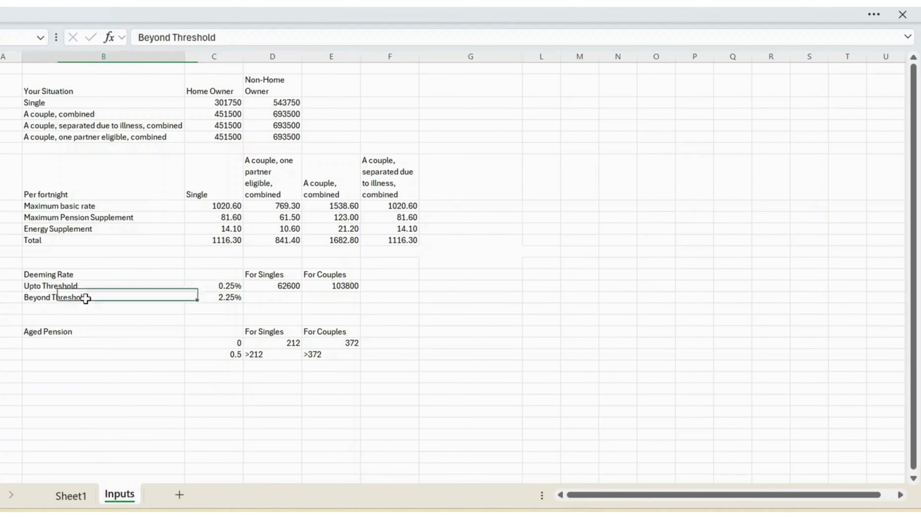
left_click(226, 298)
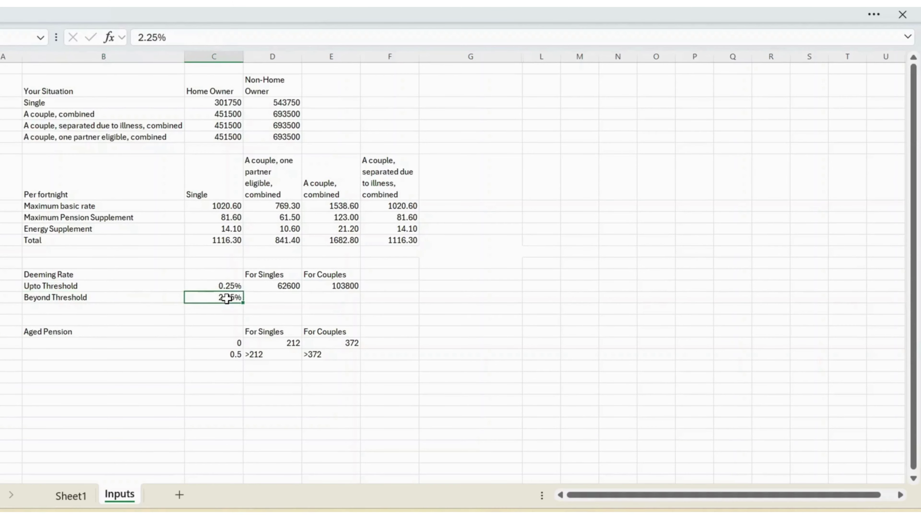
left_click(80, 500)
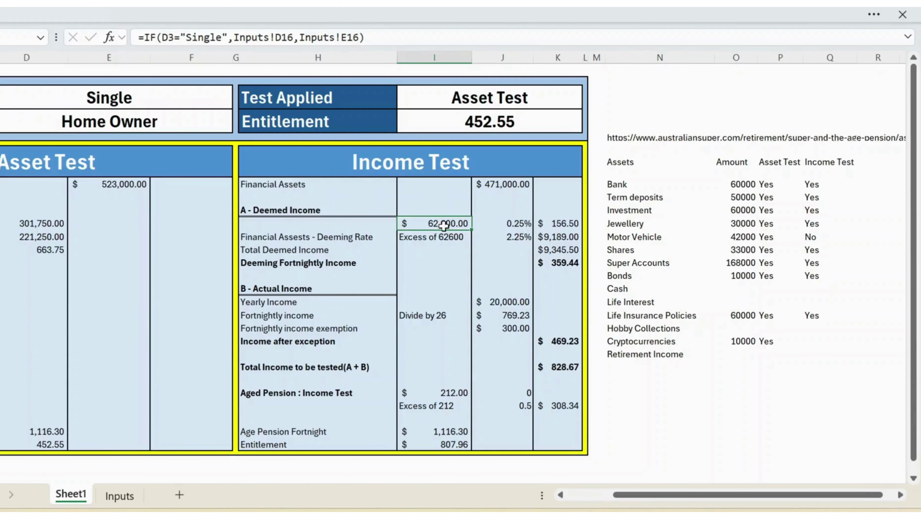
left_click(518, 223)
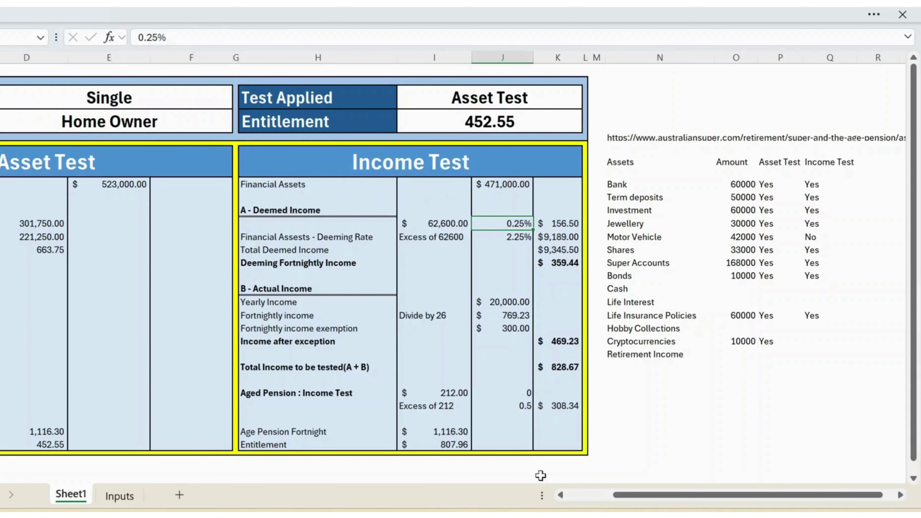
scroll(567, 489, "left", 3)
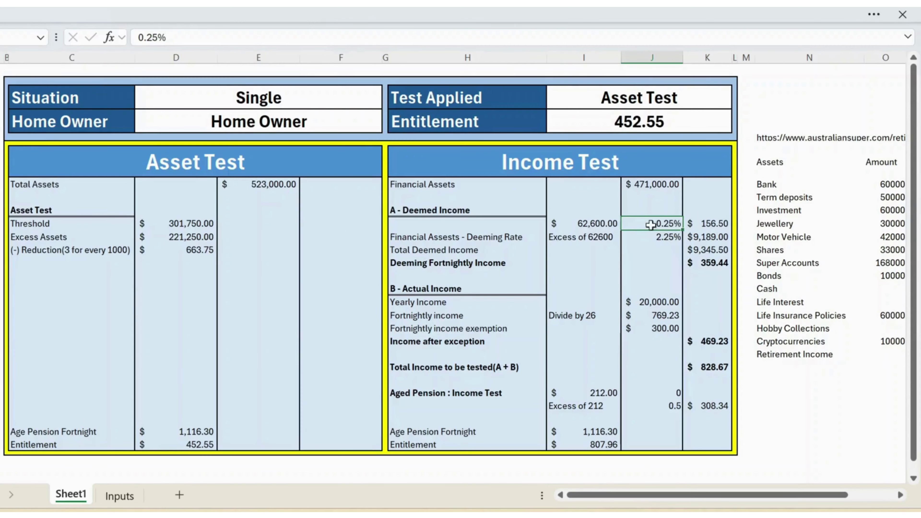
left_click(709, 225)
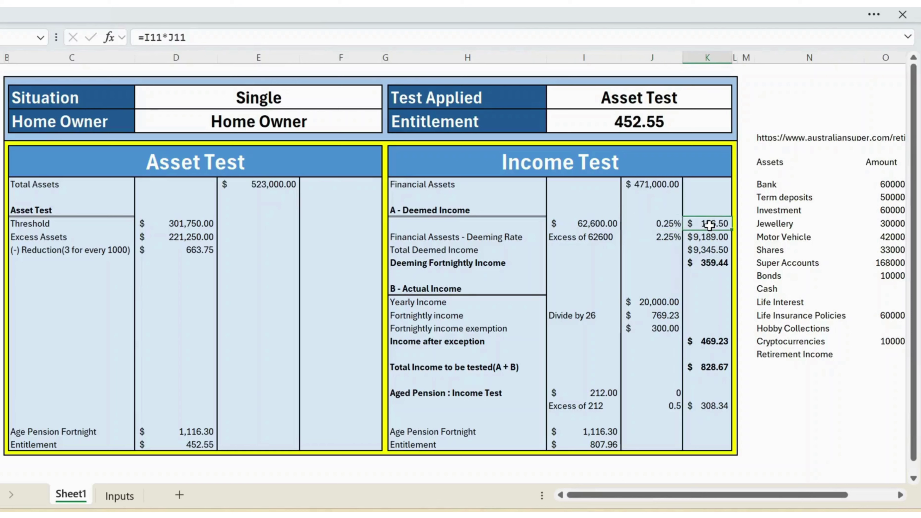
key("F2")
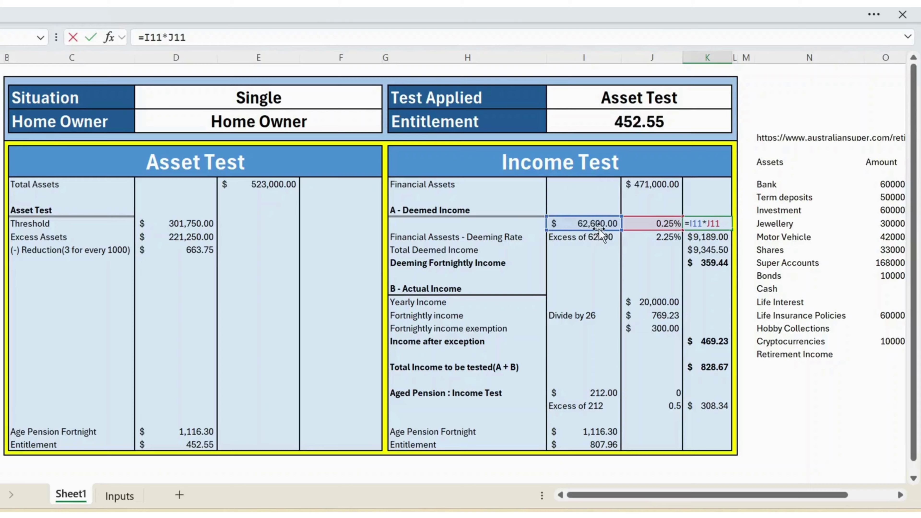
key("ctrl+Return")
left_click(702, 232)
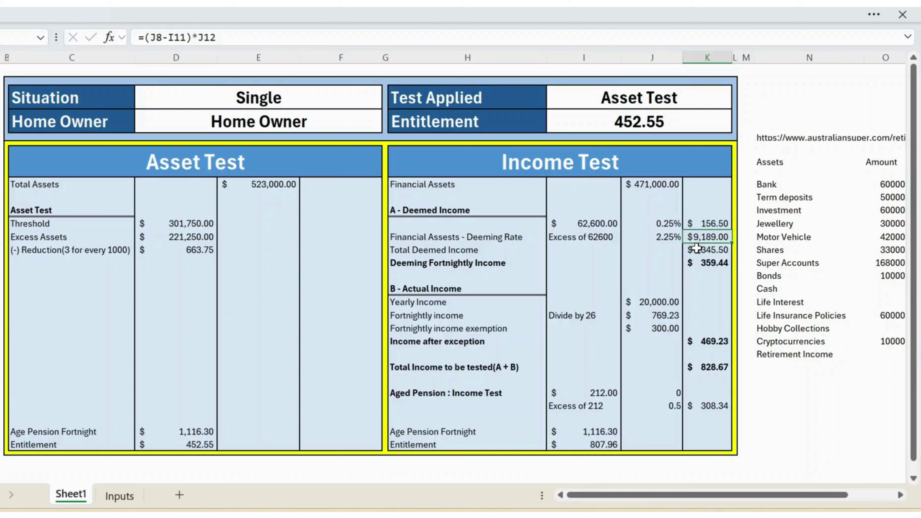
key("F2")
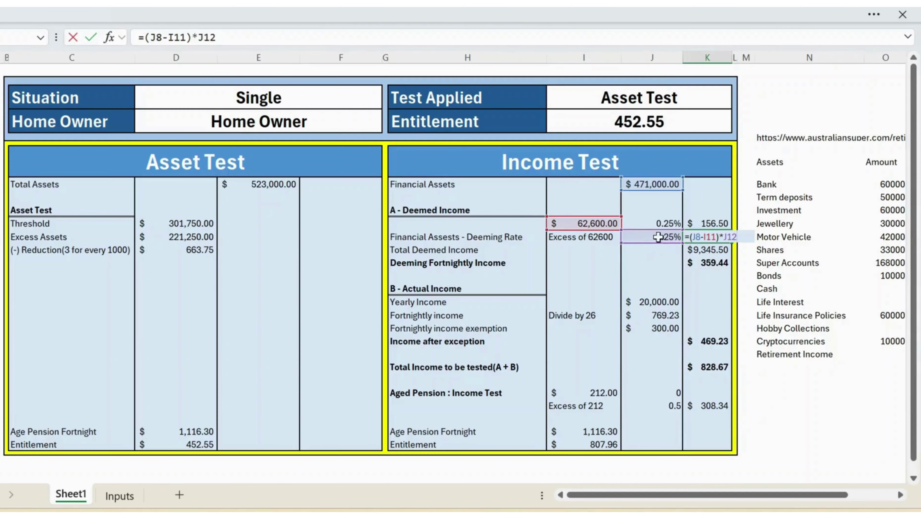
key("ctrl+Return")
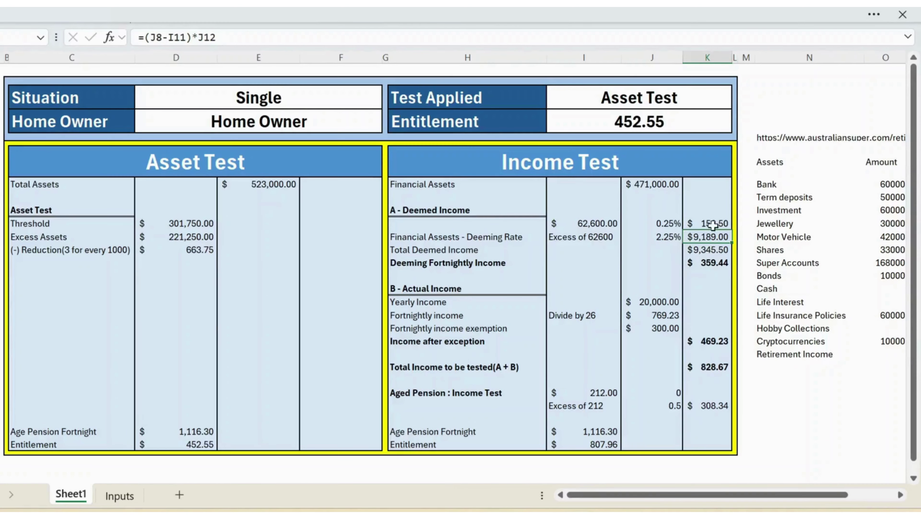
left_click(713, 251)
key("alt+equal")
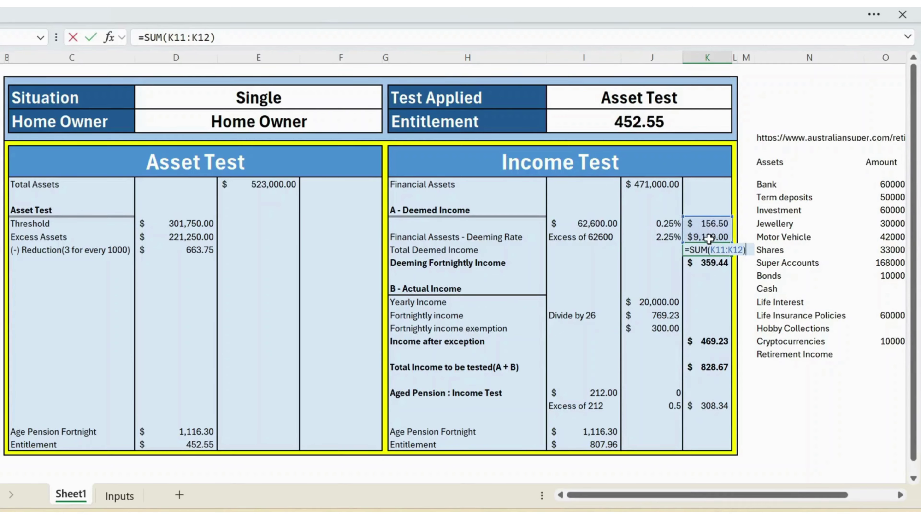
key("ctrl+Return")
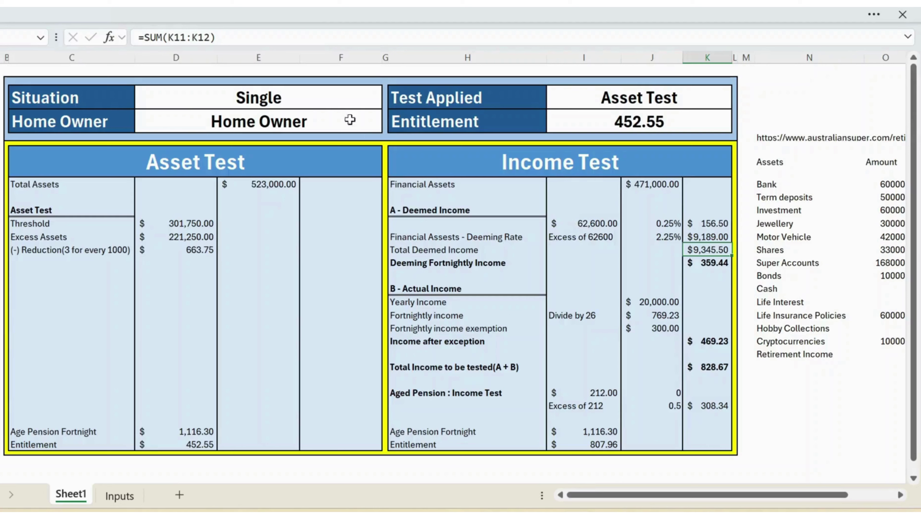
left_click(582, 222)
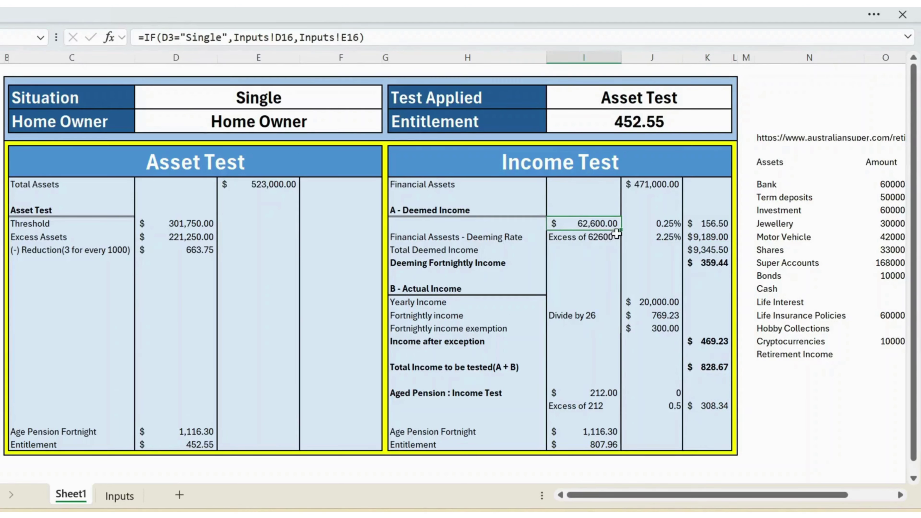
left_click(349, 98)
left_click(389, 103)
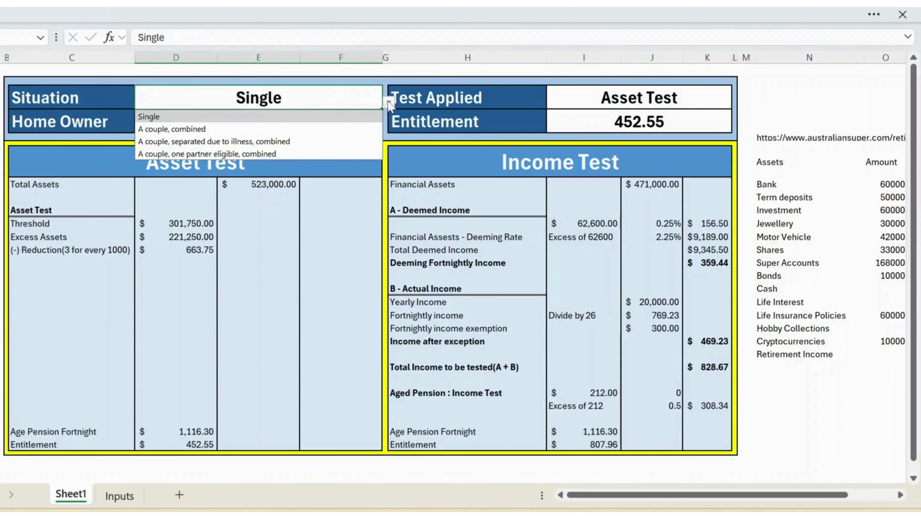
key("Down")
key("Return")
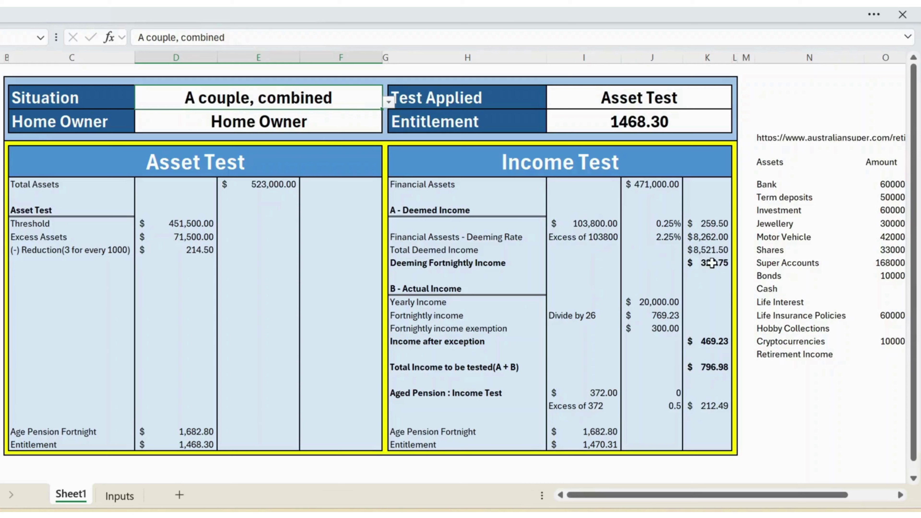
key("ctrl+z")
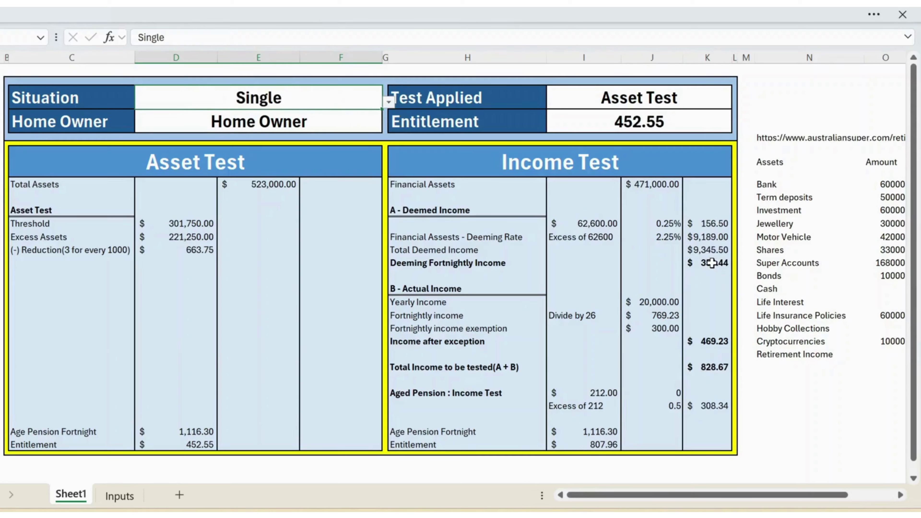
left_click(703, 252)
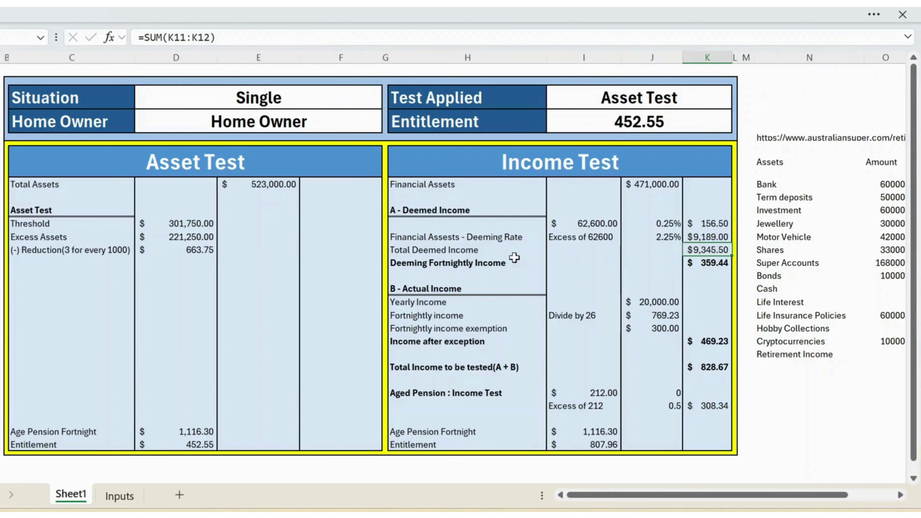
left_click(707, 264)
left_click(471, 267)
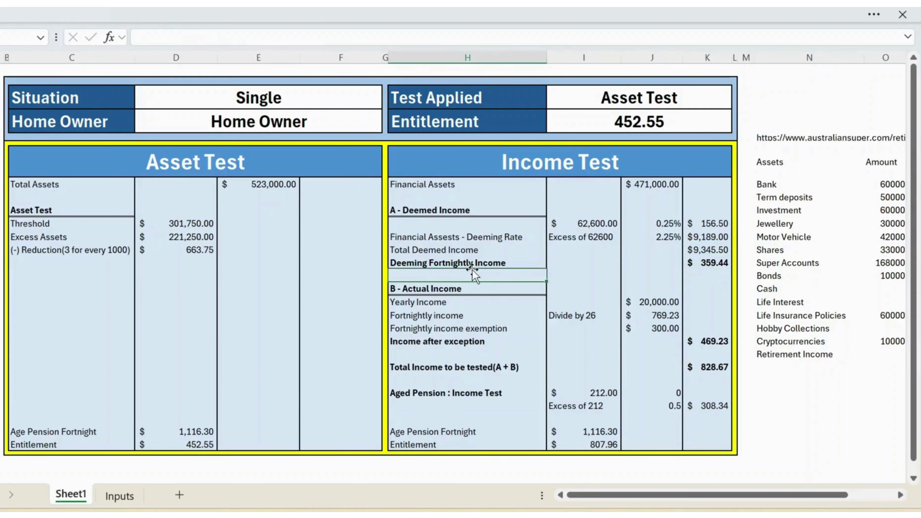
left_click(710, 264)
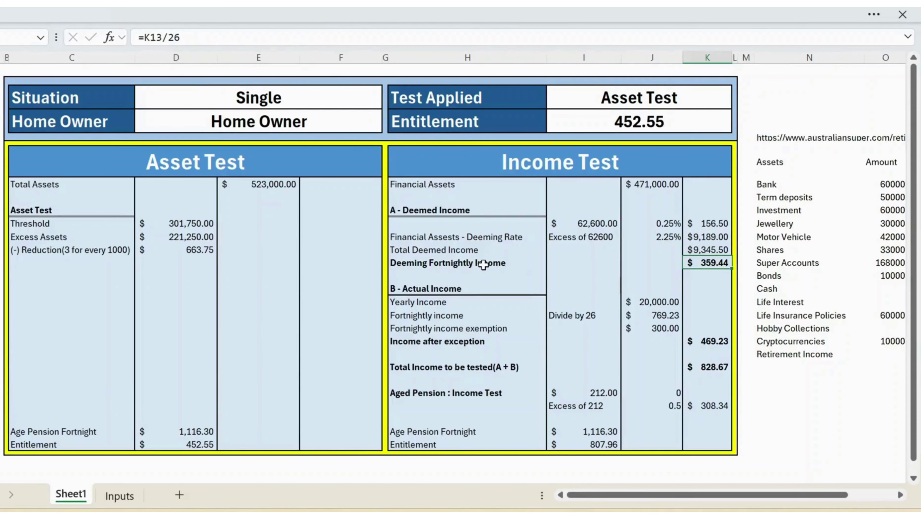
key("F2")
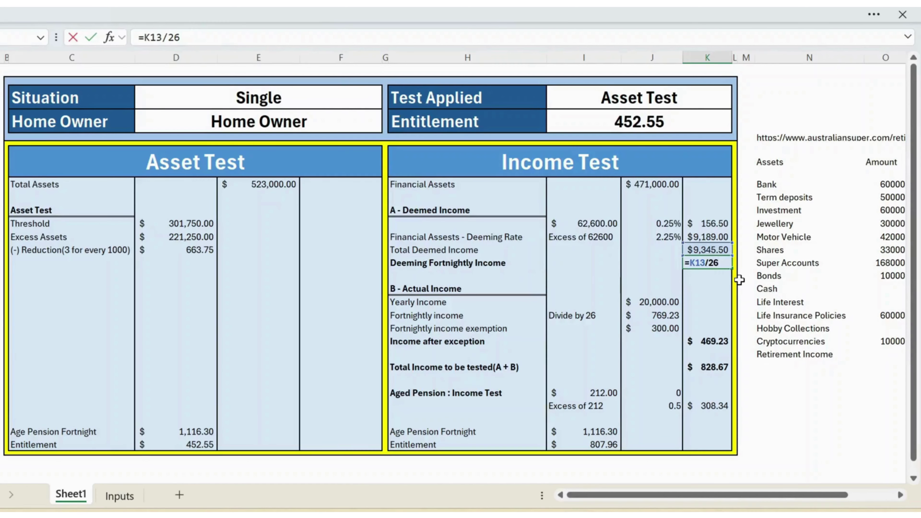
key("Escape")
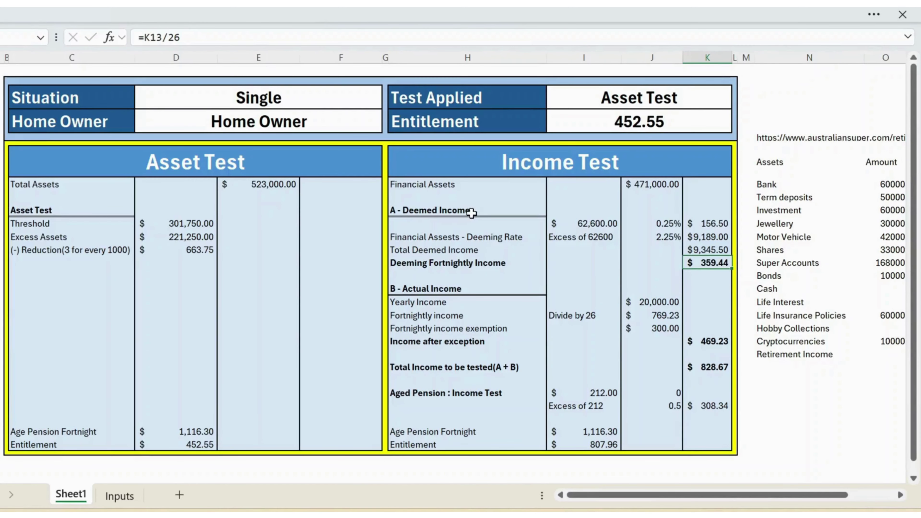
left_click(440, 289)
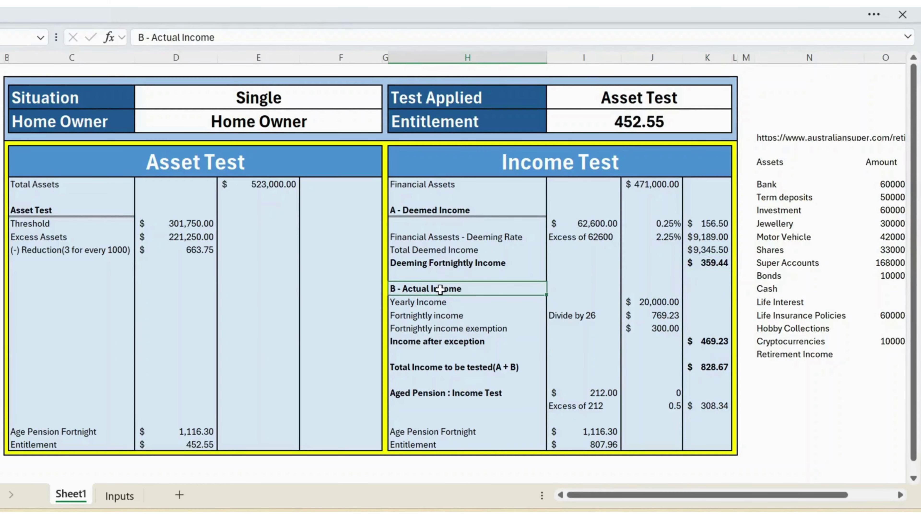
left_click(424, 306)
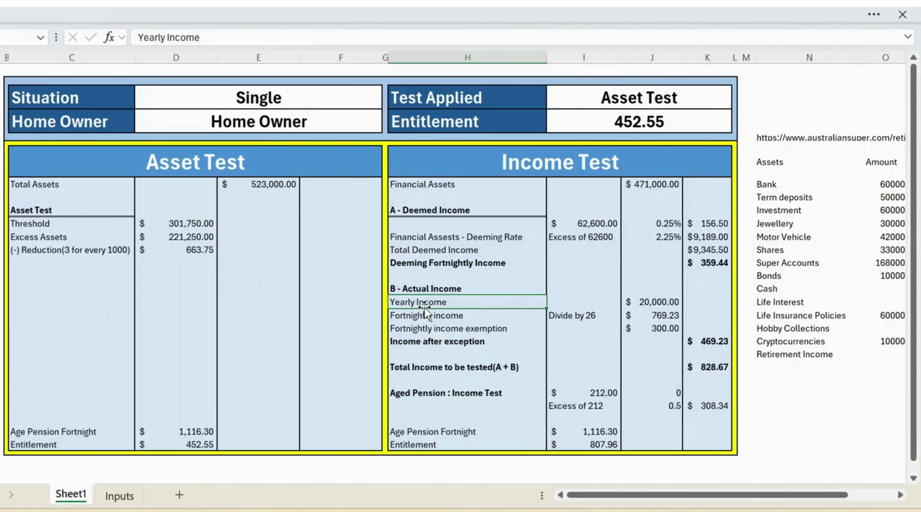
left_click(654, 304)
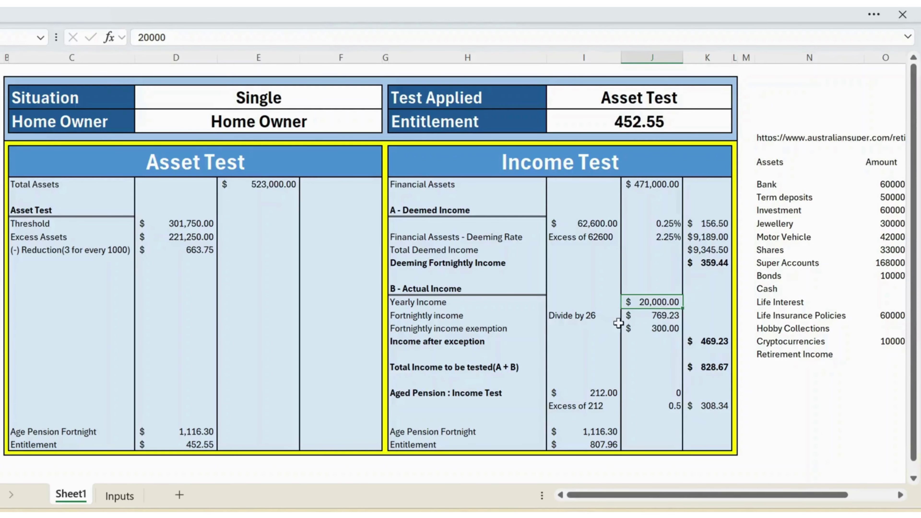
left_click(453, 317)
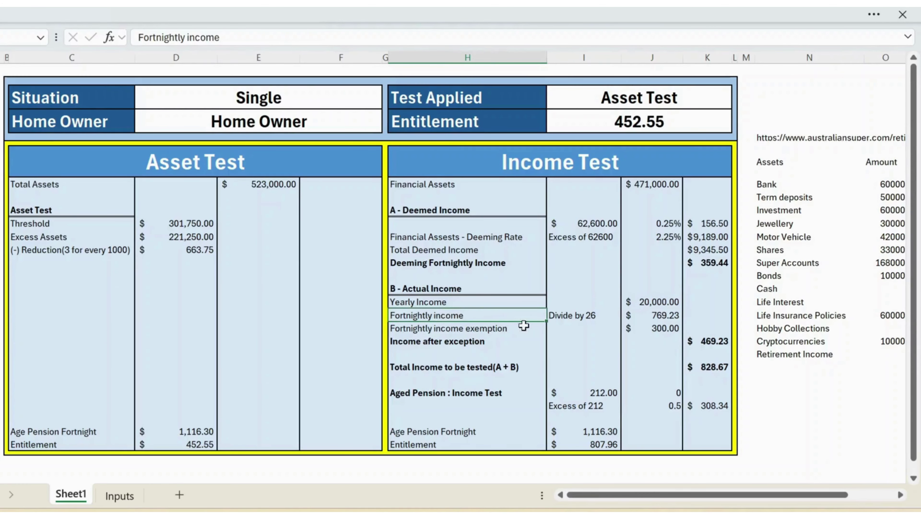
left_click(594, 316)
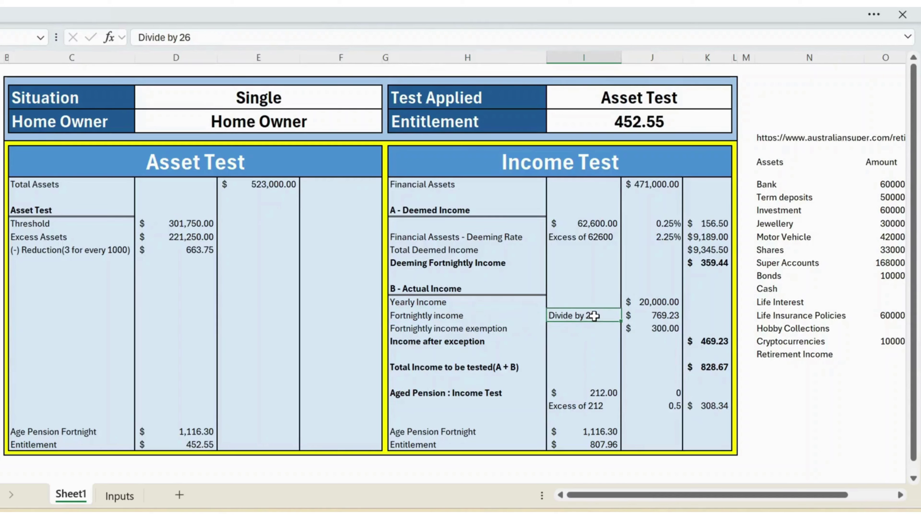
left_click(663, 315)
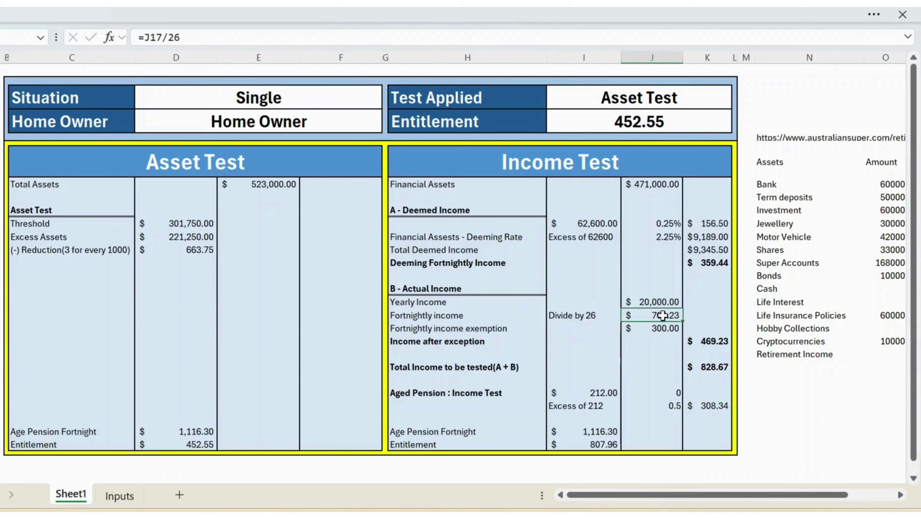
double_click(662, 315)
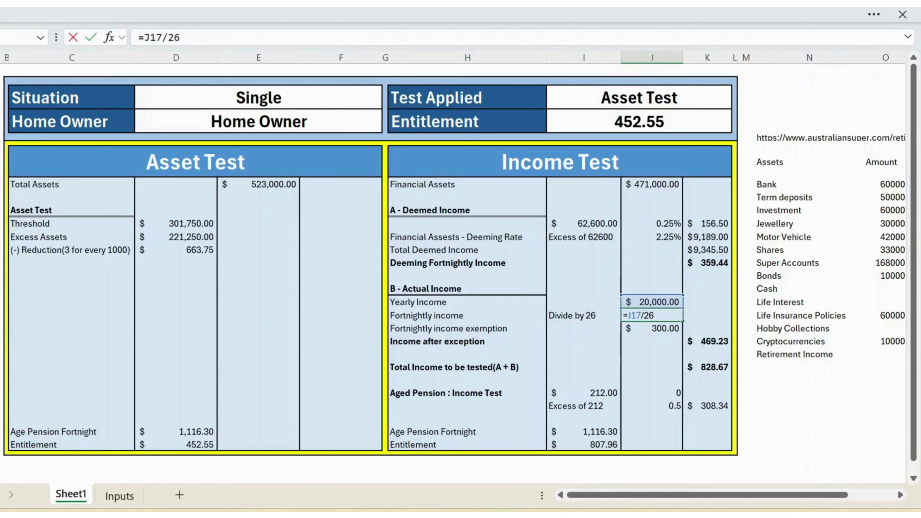
key("Escape")
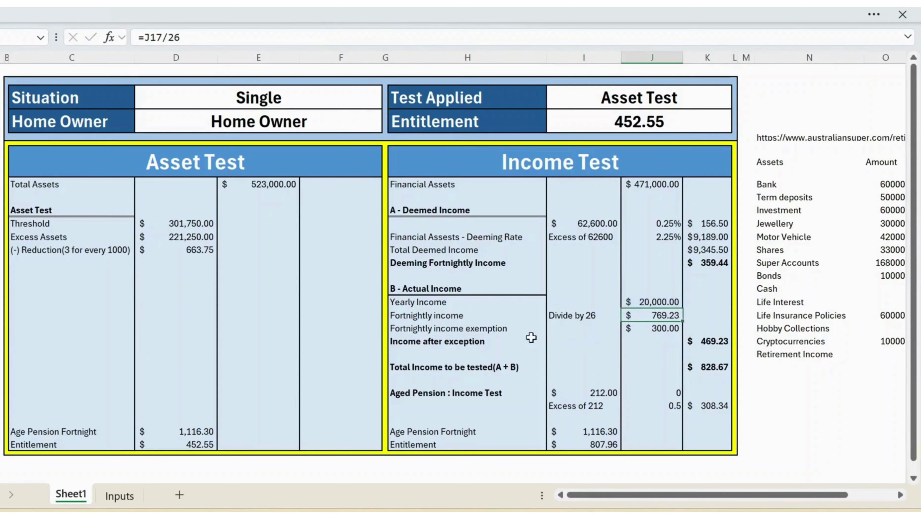
left_click(489, 330)
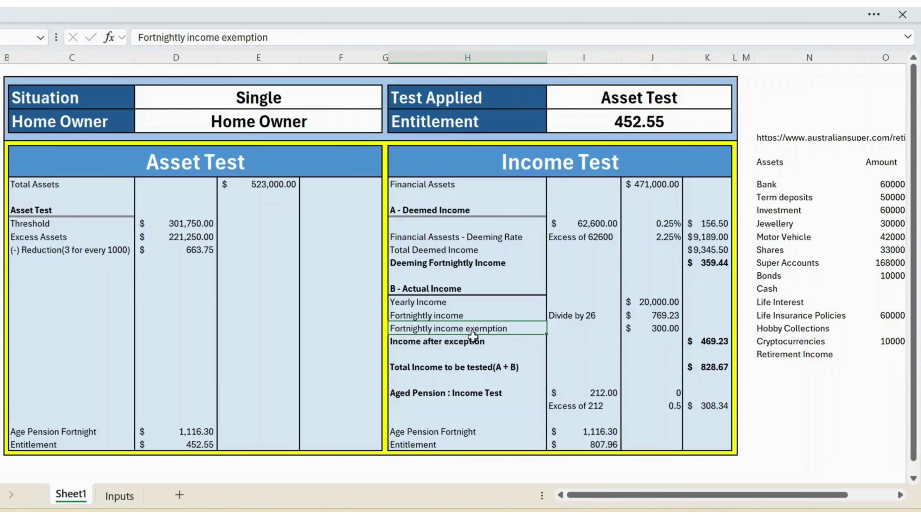
left_click(647, 330)
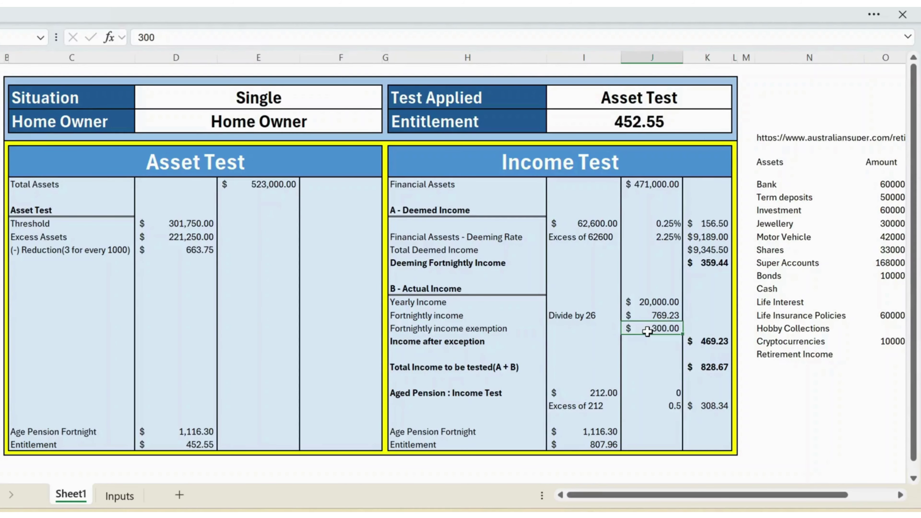
left_click(714, 344)
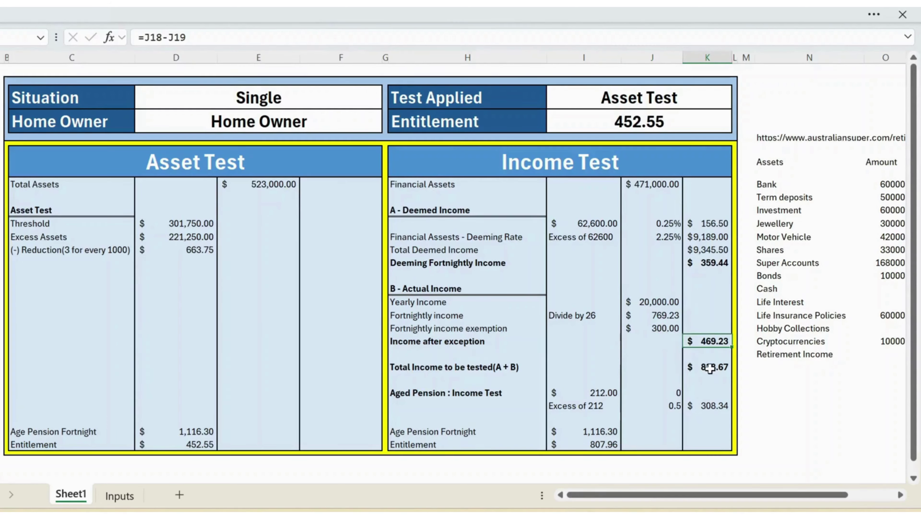
key("F2")
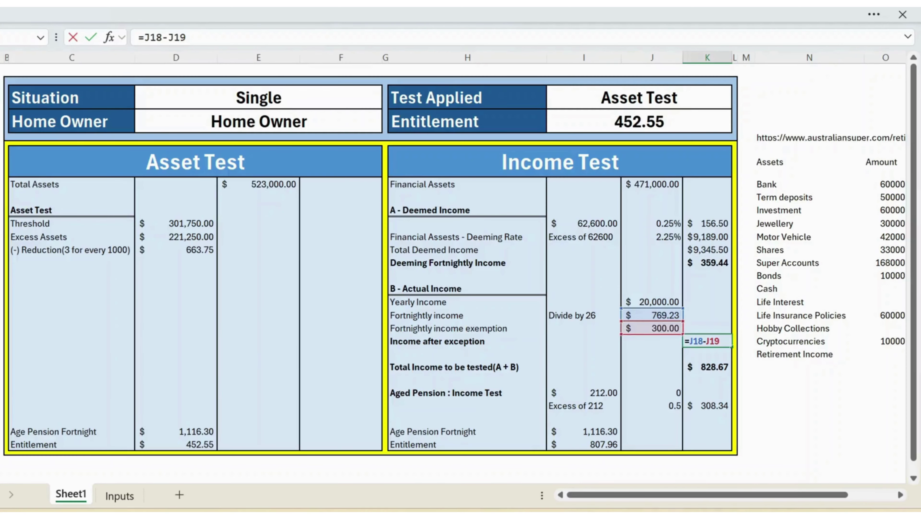
key("ctrl+Return")
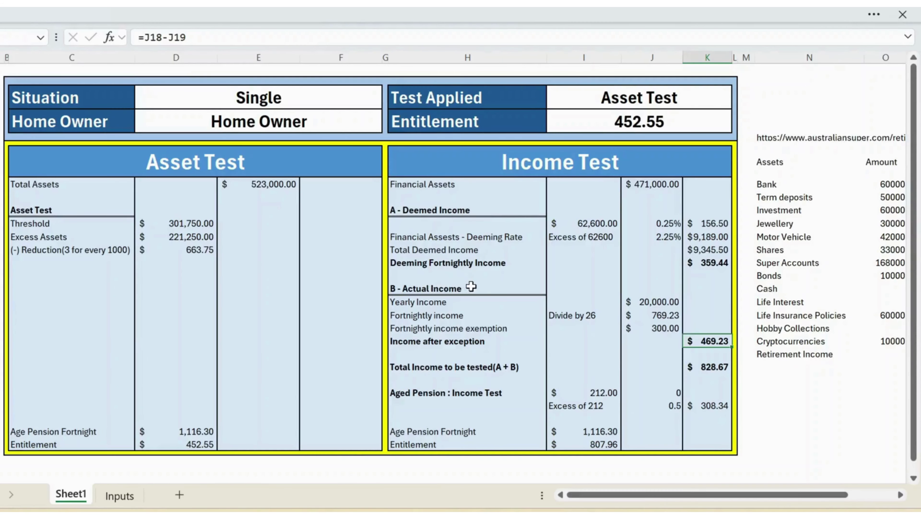
left_click(423, 370)
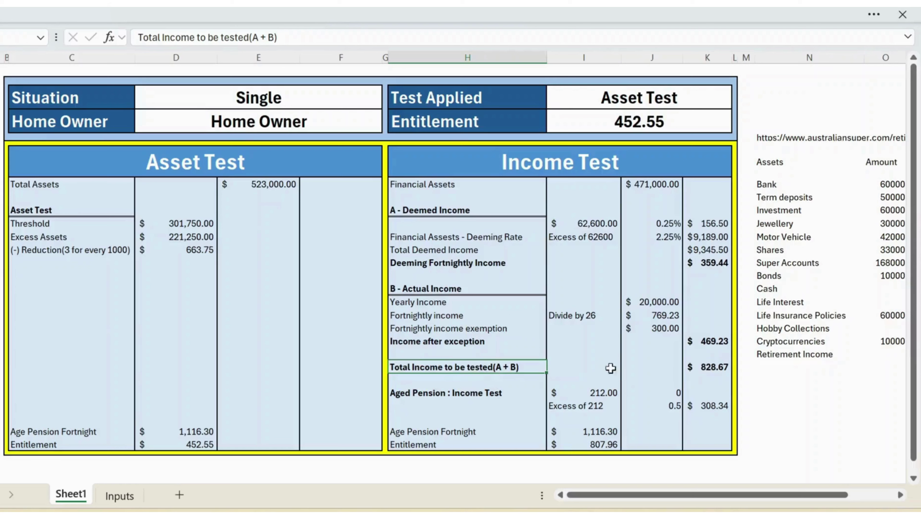
double_click(707, 367)
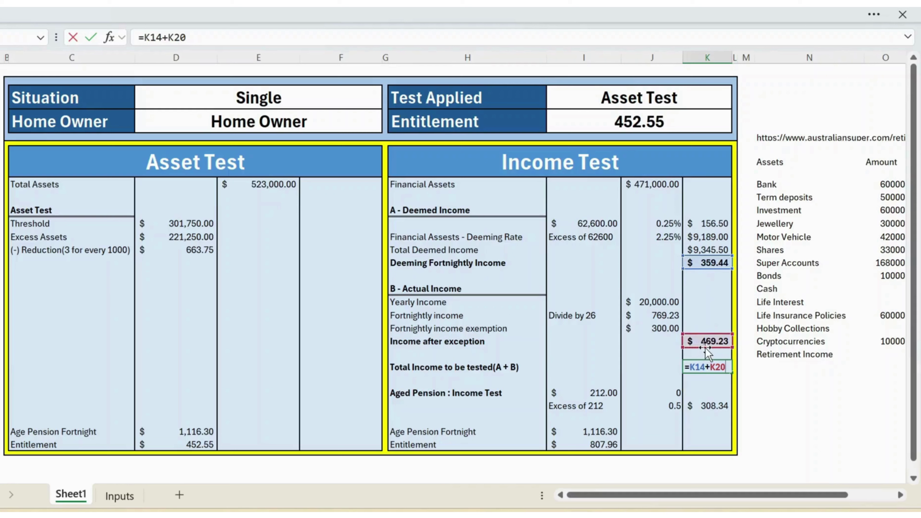
key("ctrl+Return")
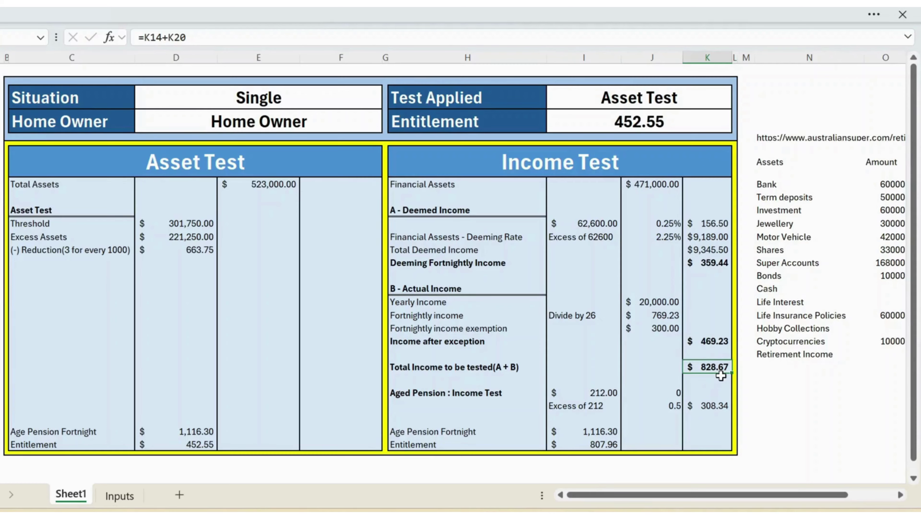
Step: Inspect the situation-dependent Income Test threshold formula, then switch to the Inputs sheet
left_click(471, 392)
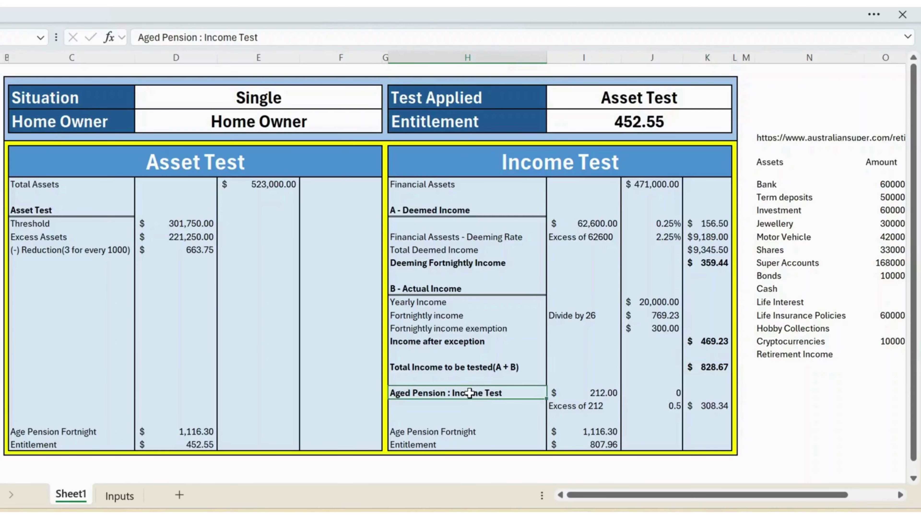
left_click(601, 397)
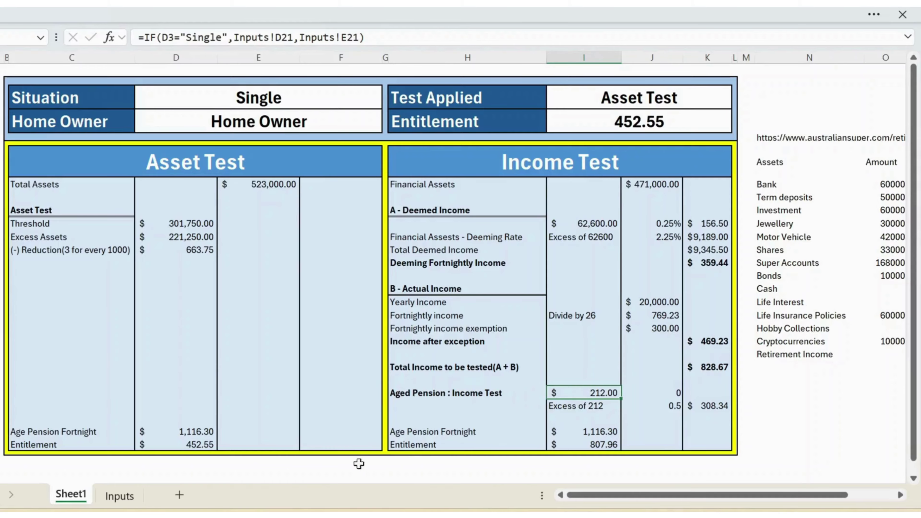
left_click(120, 496)
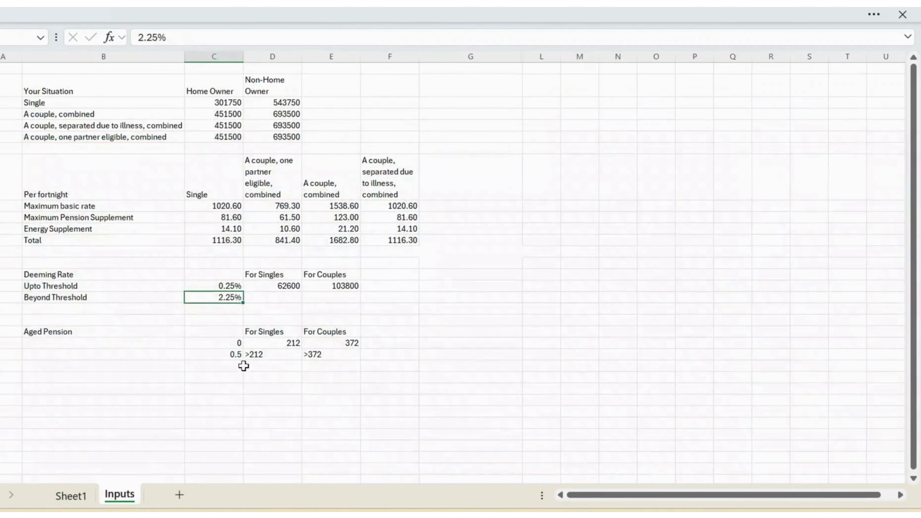
Step: Review the Aged Pension values 0, 212, 372 and 0.5 taper, then return to Sheet1
left_click(230, 343)
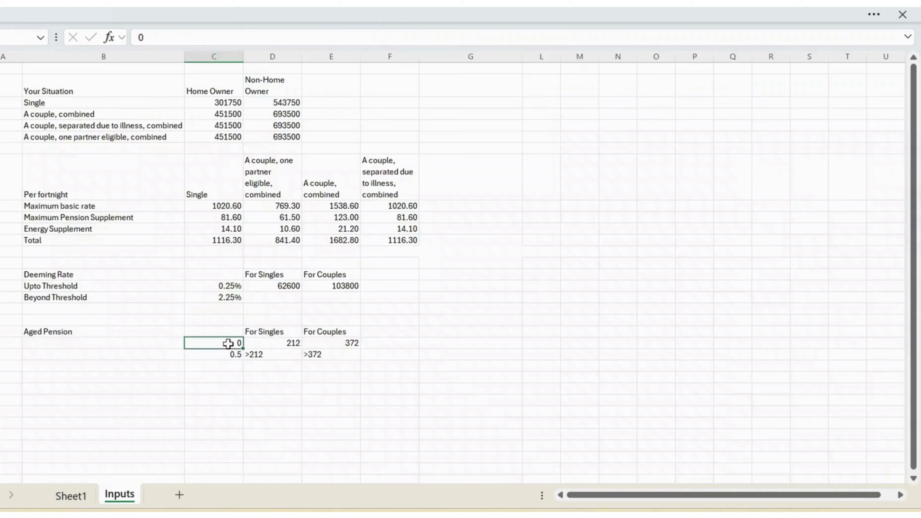
left_click(288, 343)
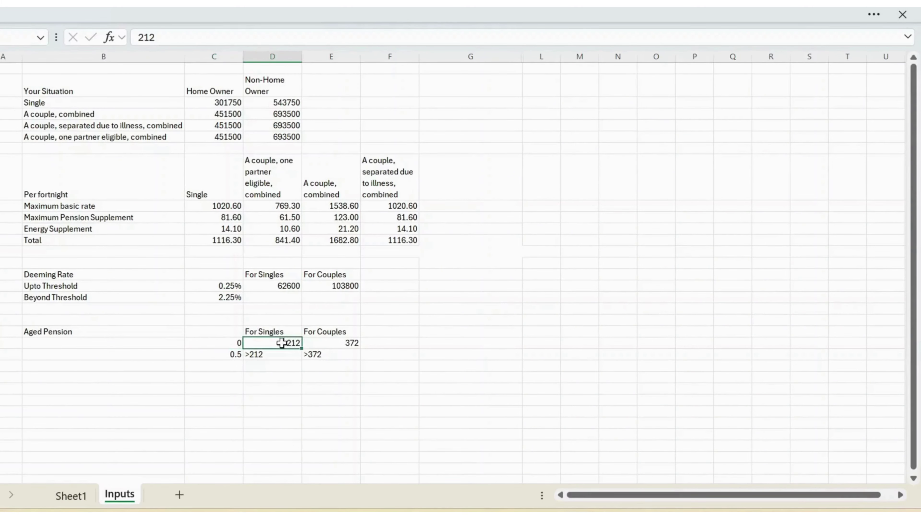
left_click(228, 343)
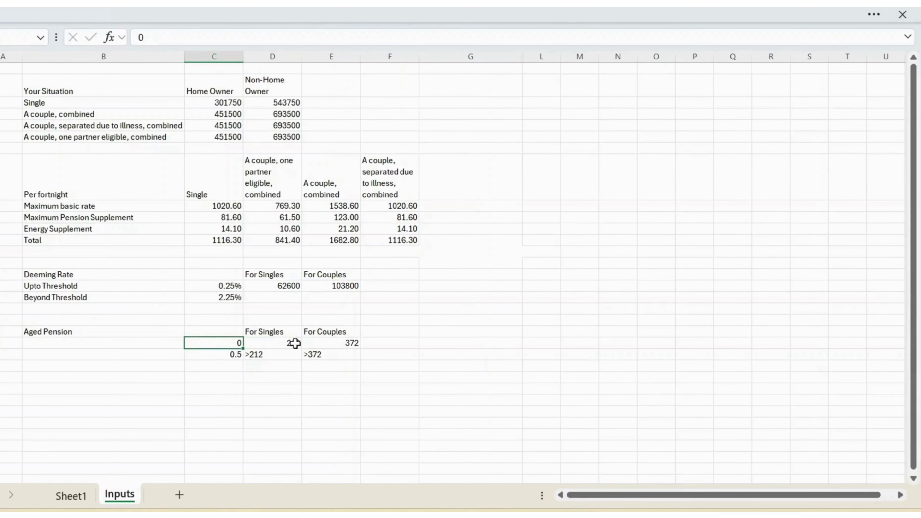
left_click(350, 343)
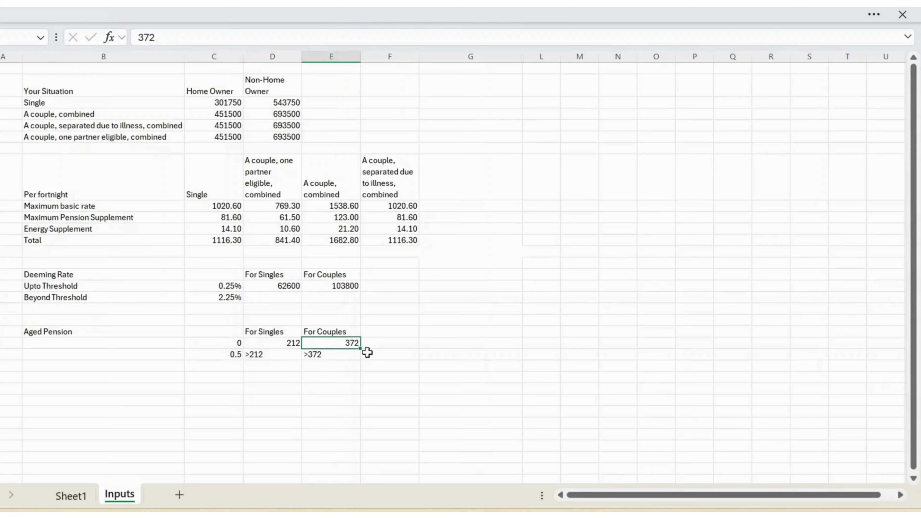
left_click(227, 354)
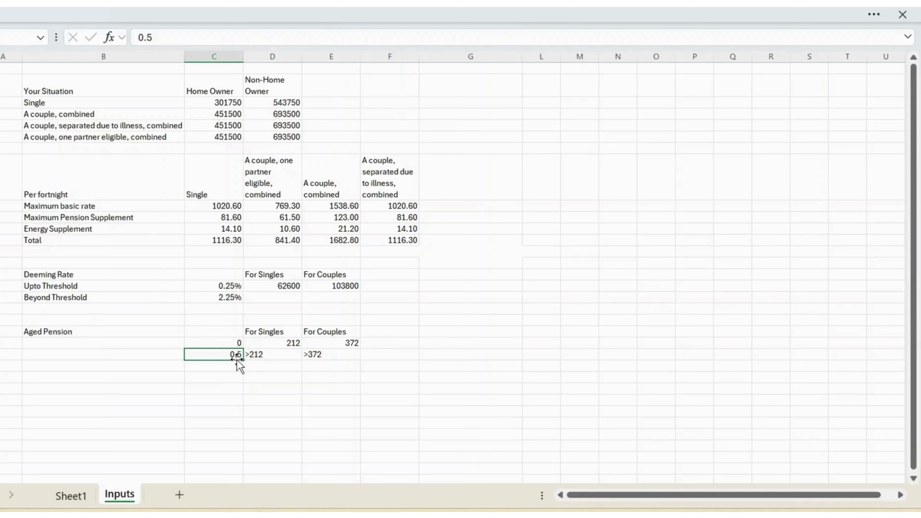
left_click(325, 354)
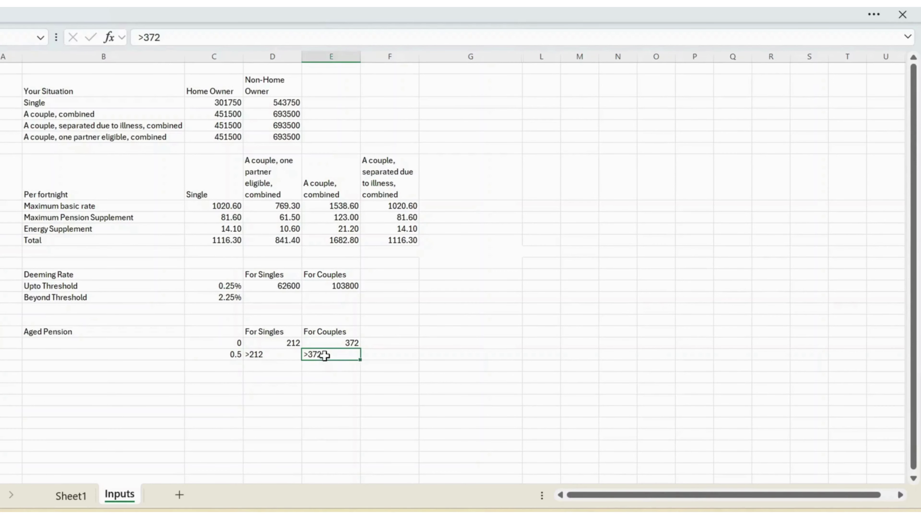
left_click(70, 496)
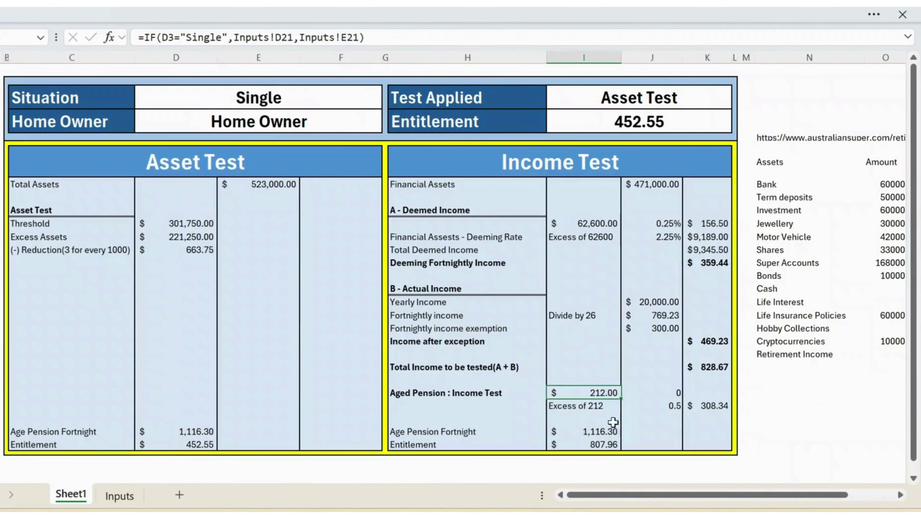
left_click(668, 393)
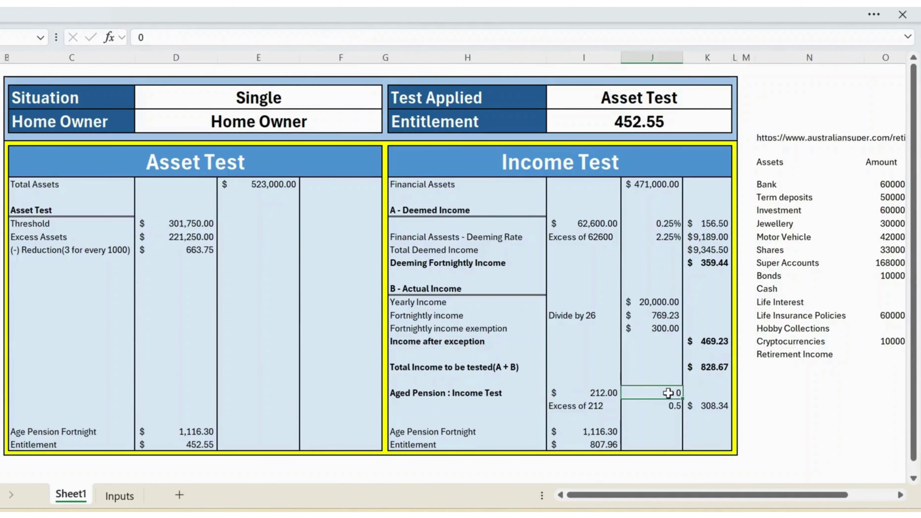
left_click(595, 395)
left_click(649, 392)
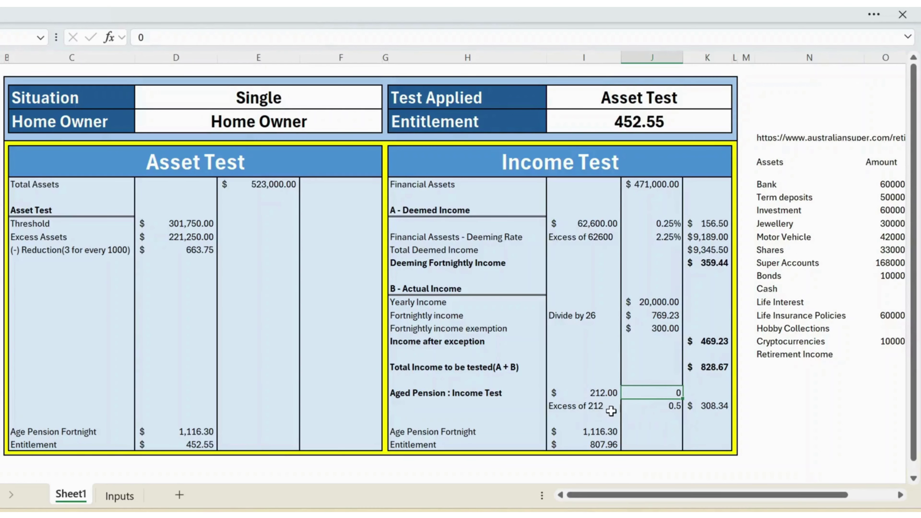
left_click(668, 405)
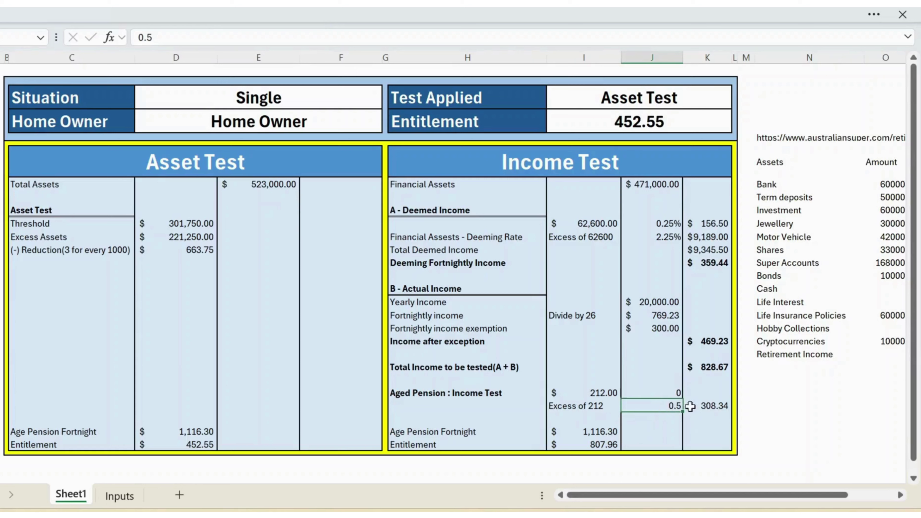
left_click(713, 406)
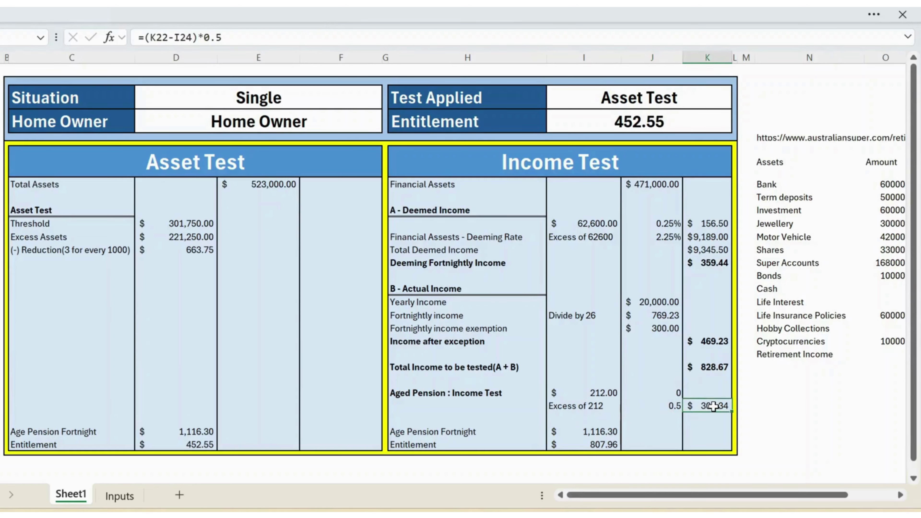
key("F2")
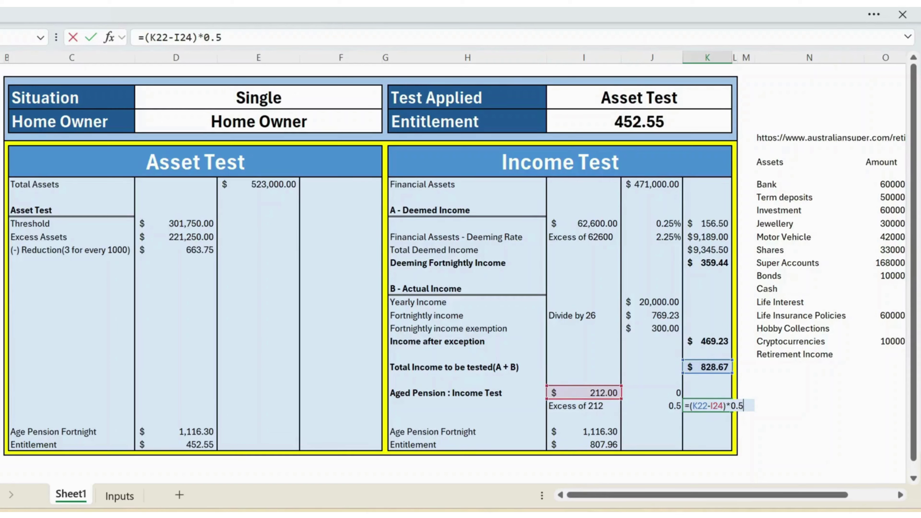
key("ctrl+Return")
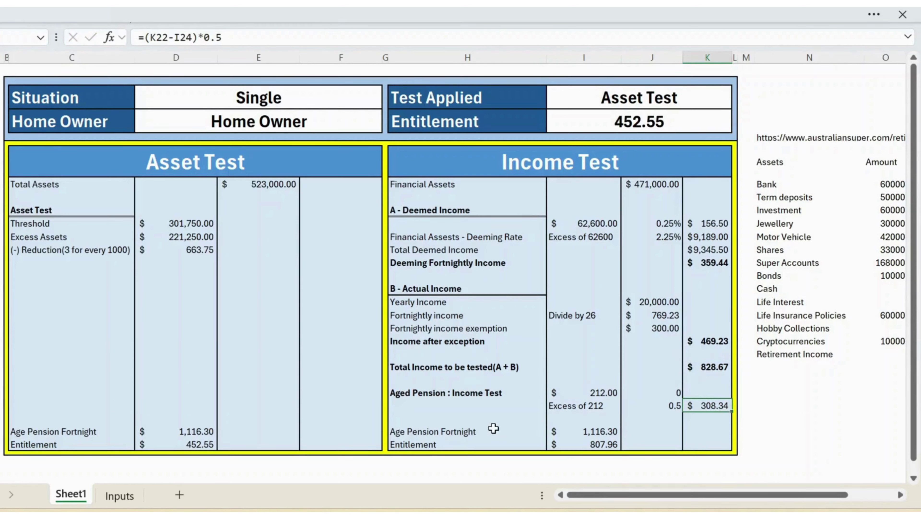
left_click(434, 430)
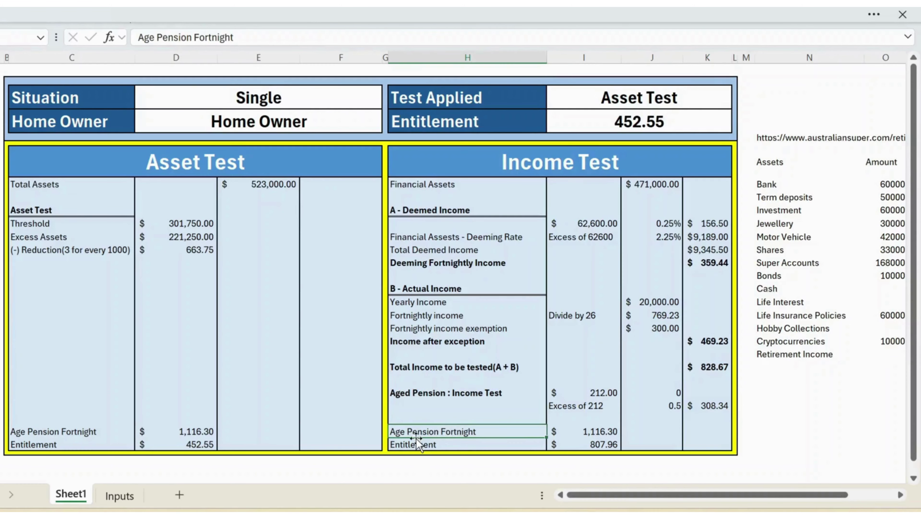
left_click(598, 431)
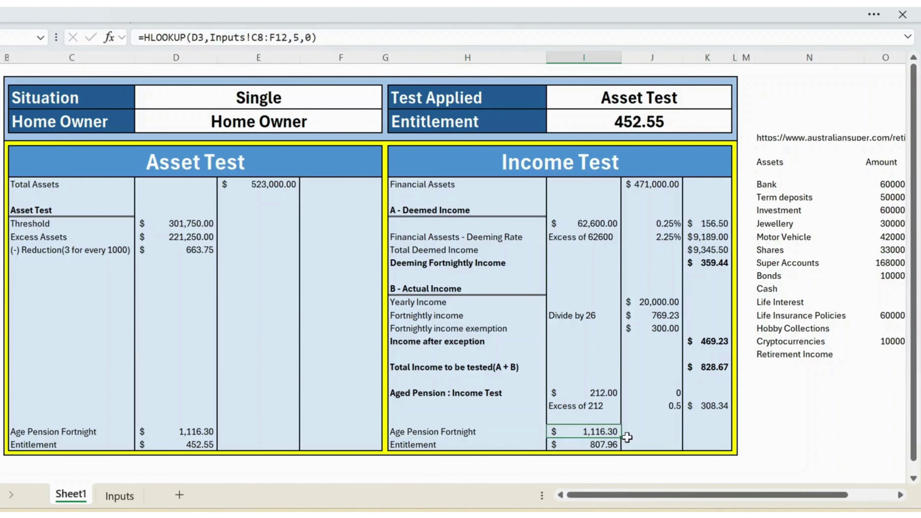
left_click(123, 495)
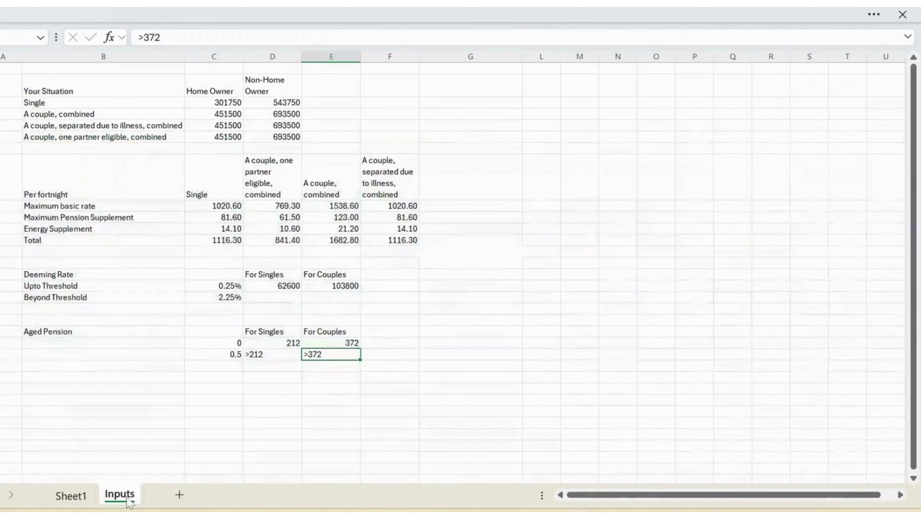
left_click(230, 240)
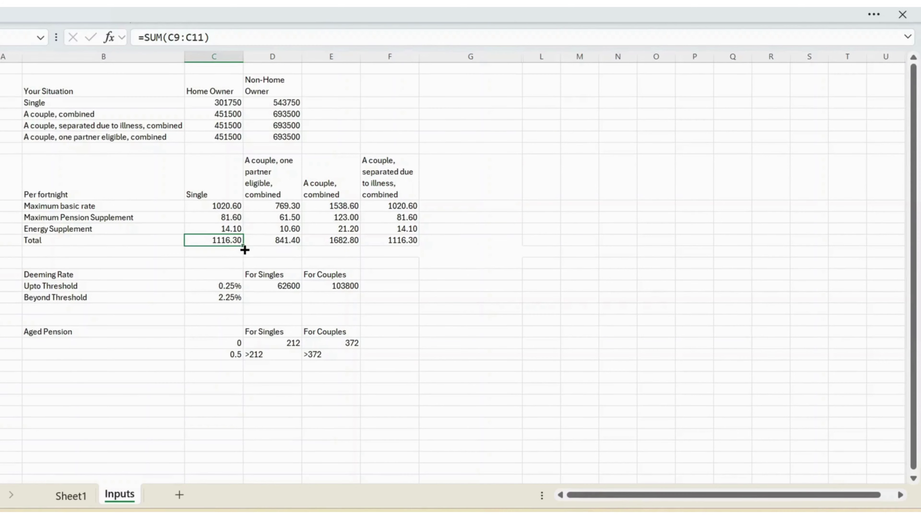
left_click(72, 496)
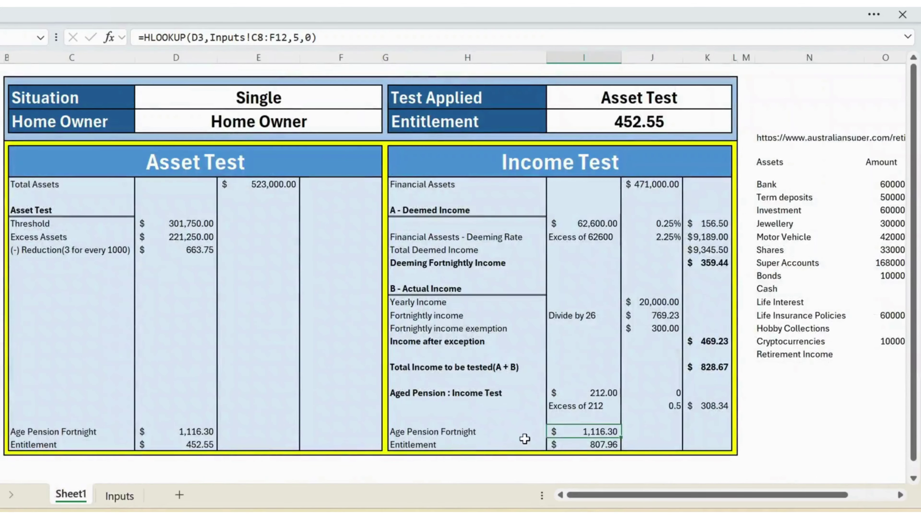
left_click(428, 443)
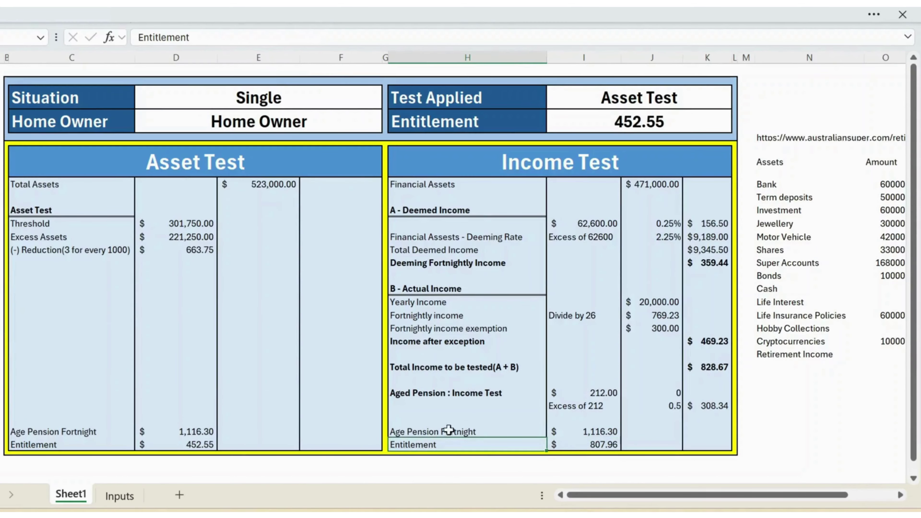
left_click(589, 444)
type("=I27-K25")
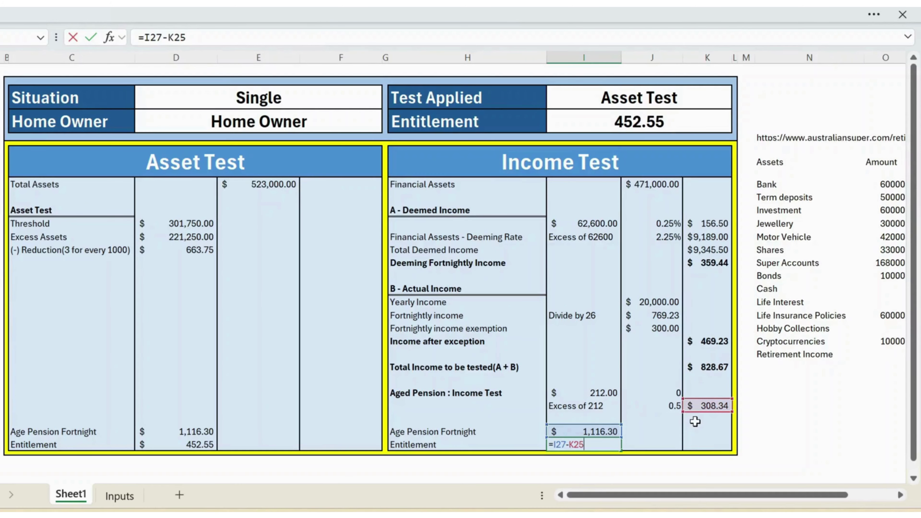
key("ctrl+Return")
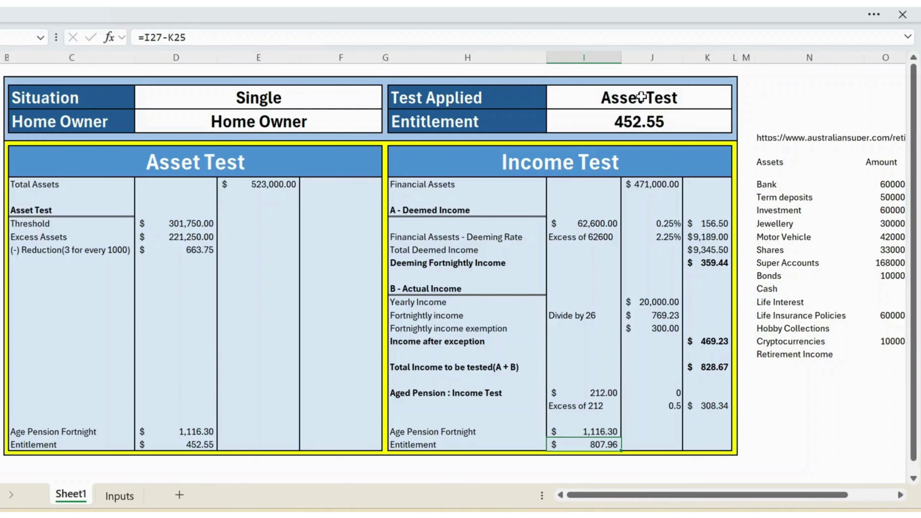
Step: Inspect the test-applied and Entitlement formulas, then set Situation to 'A couple, combined'
left_click(642, 96)
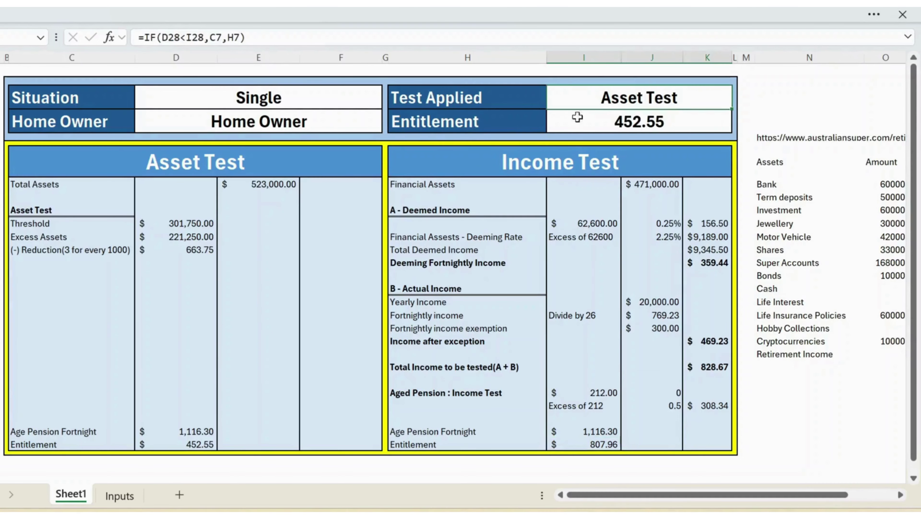
left_click(609, 130)
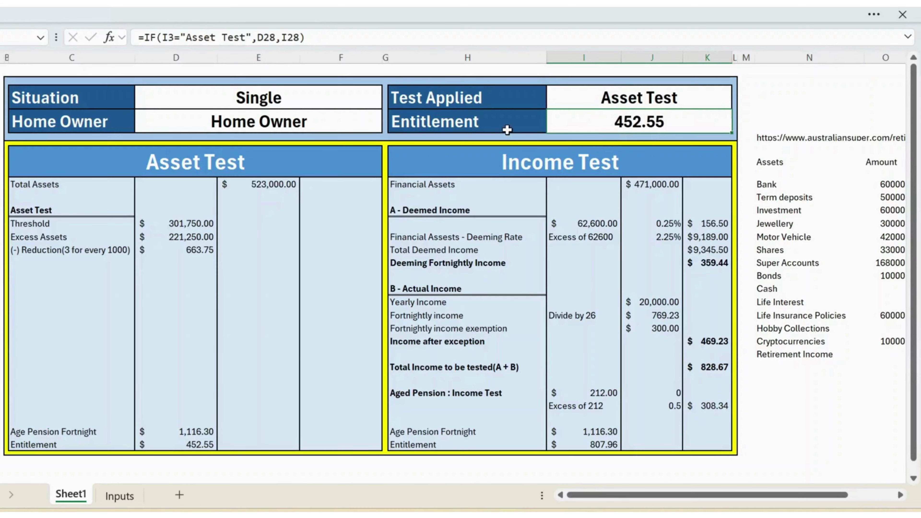
left_click(323, 97)
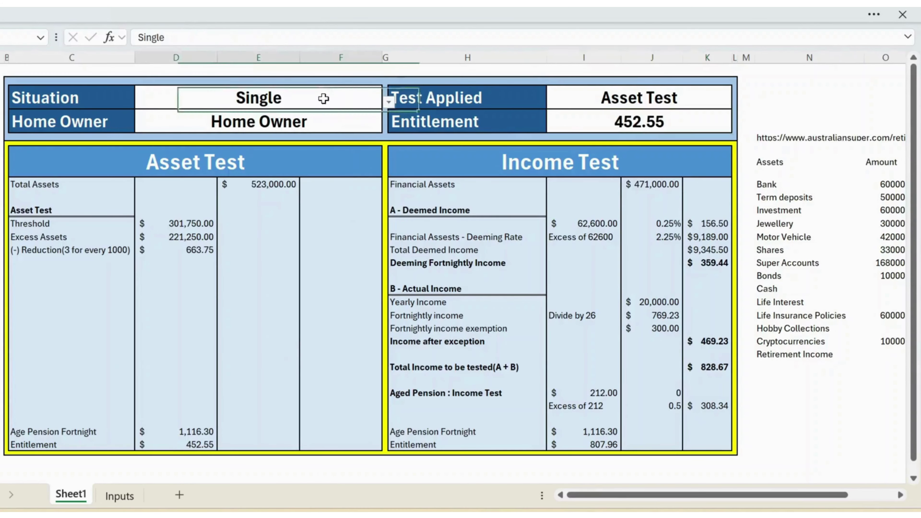
left_click(388, 102)
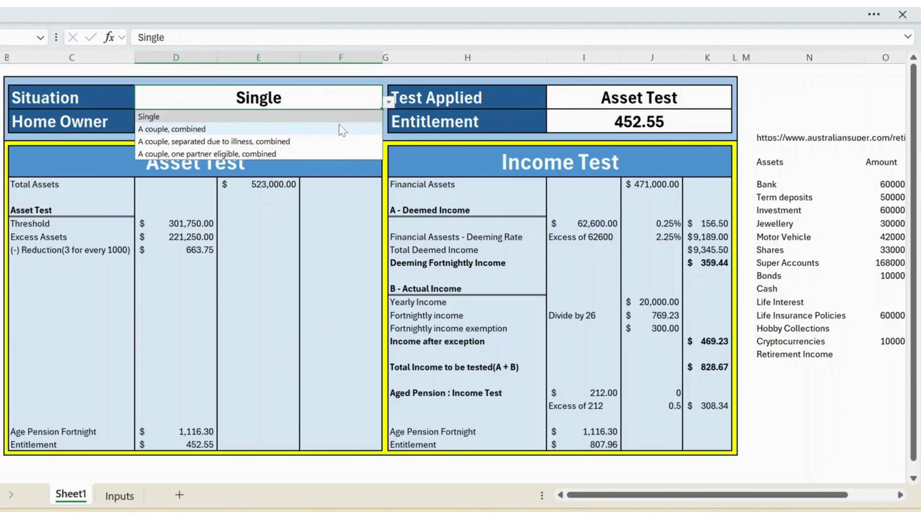
left_click(321, 127)
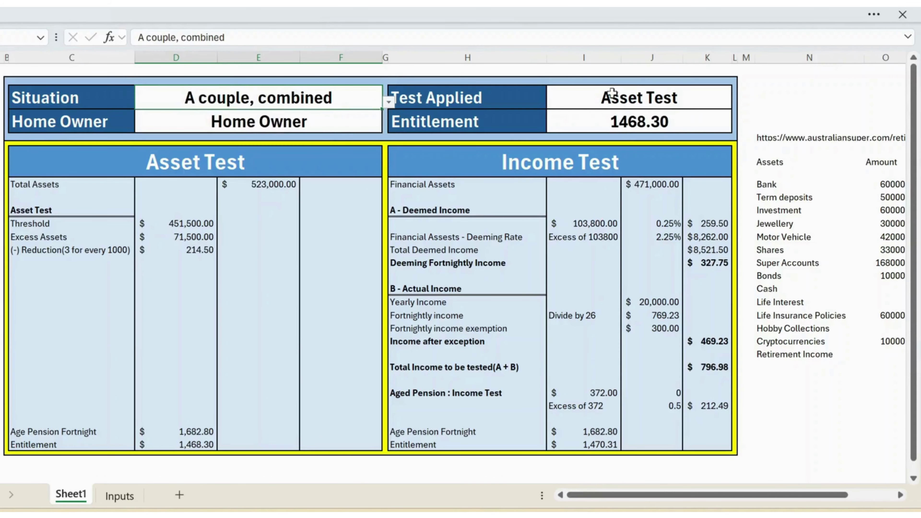
Step: Set Home Owner to Non-Home Owner
left_click(367, 122)
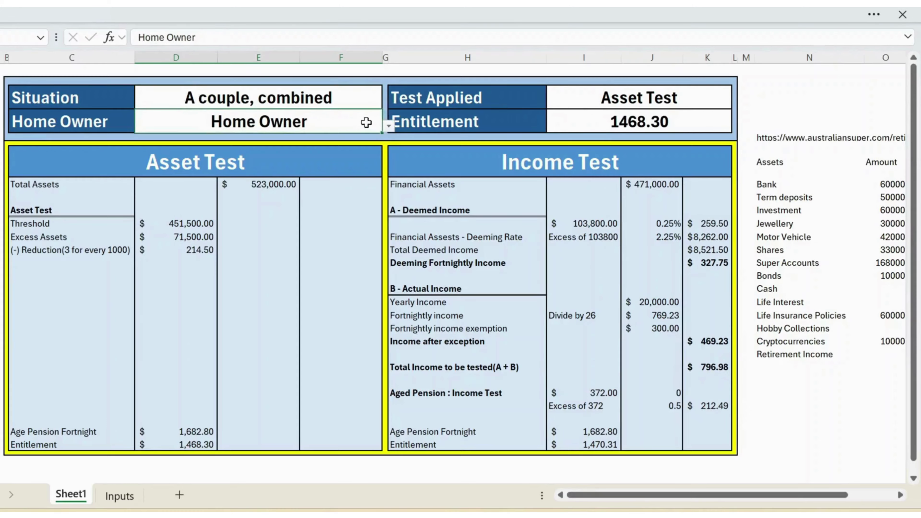
left_click(388, 127)
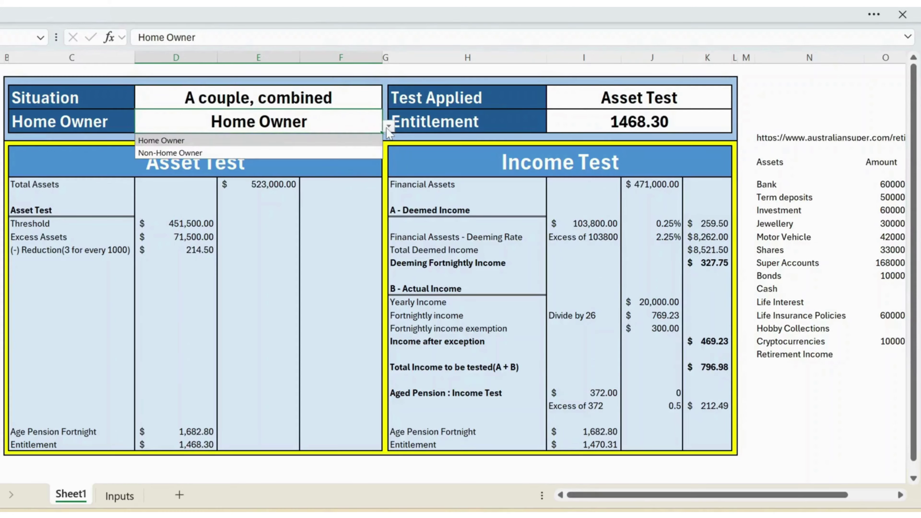
left_click(350, 153)
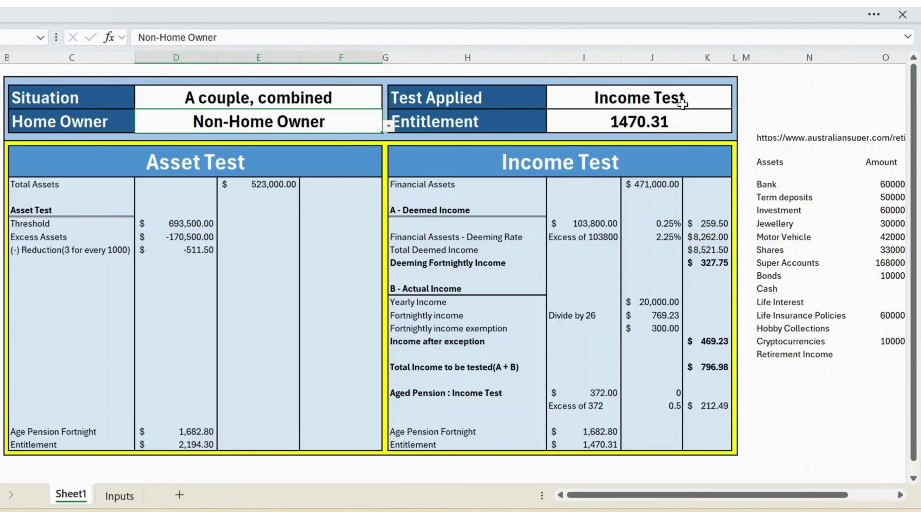
left_click(571, 250)
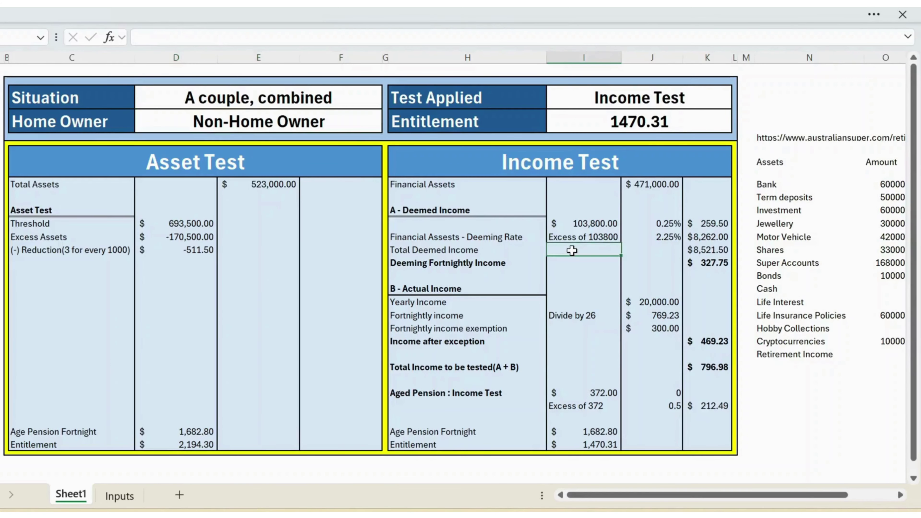